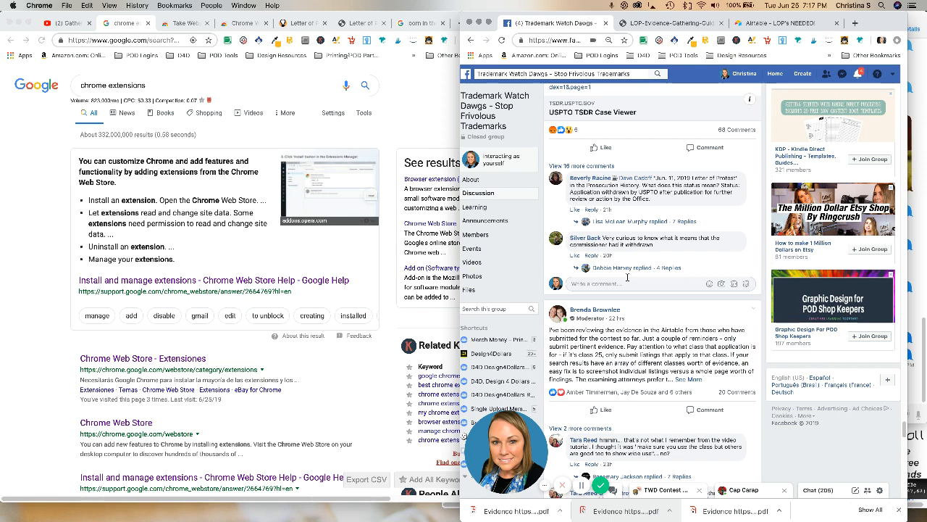
View the USPTO Letter of Protest Practice Tip page beside the start of the Trademark Watch Dawgs group page, without the windows overlapping
scroll(627, 277, up, 5)
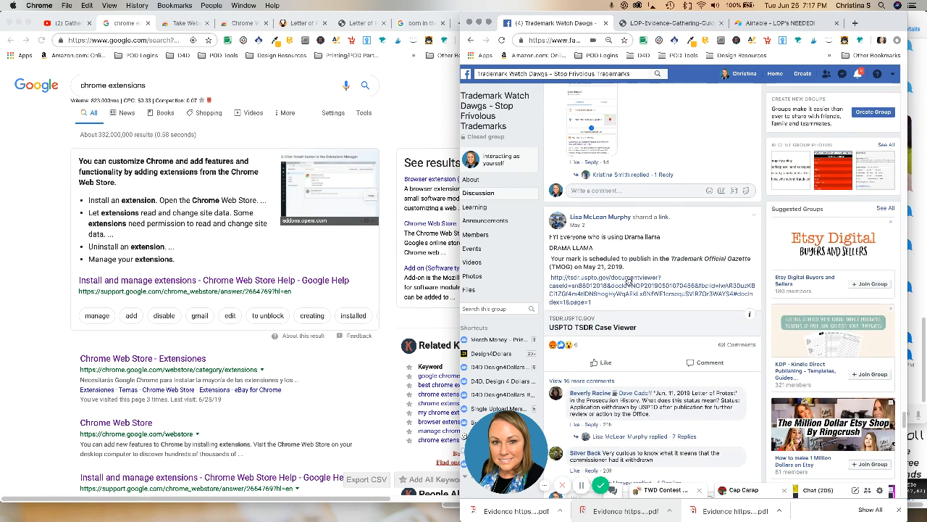
click(298, 23)
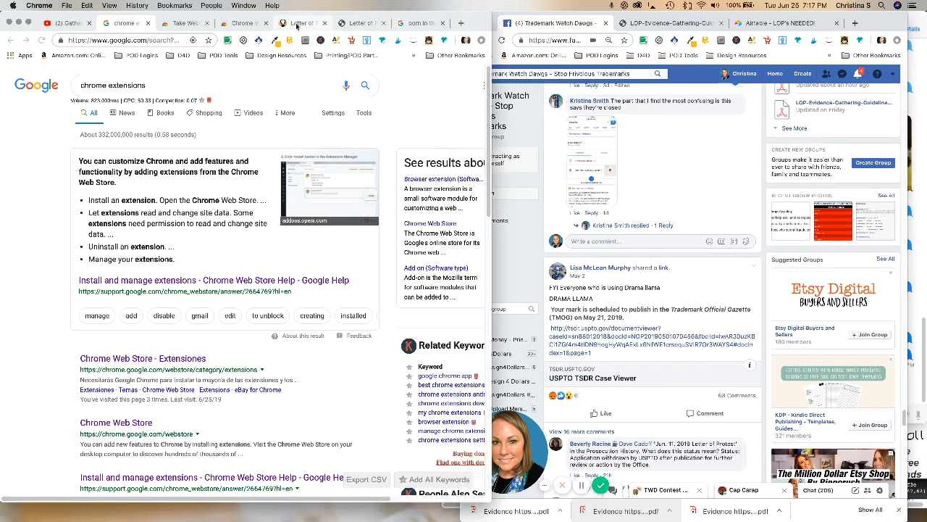
scroll(391, 181, down, 1)
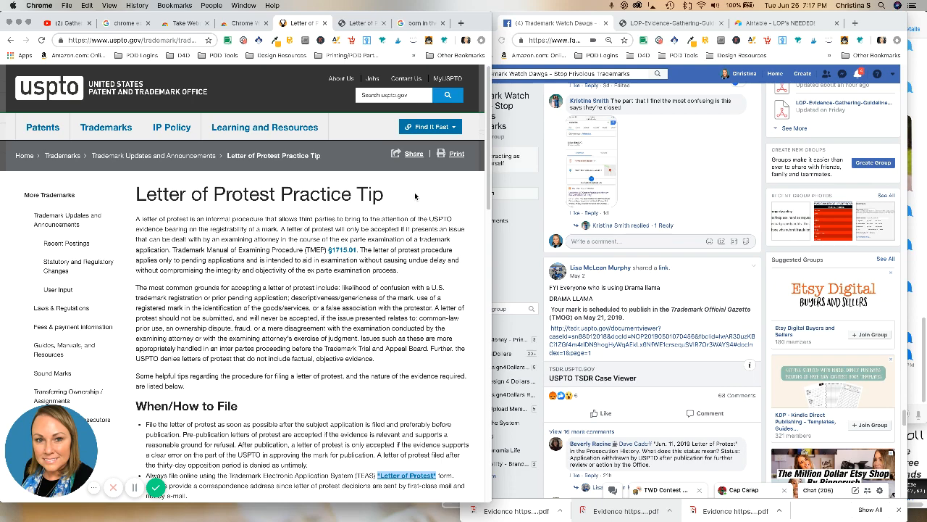
scroll(716, 168, down, 10)
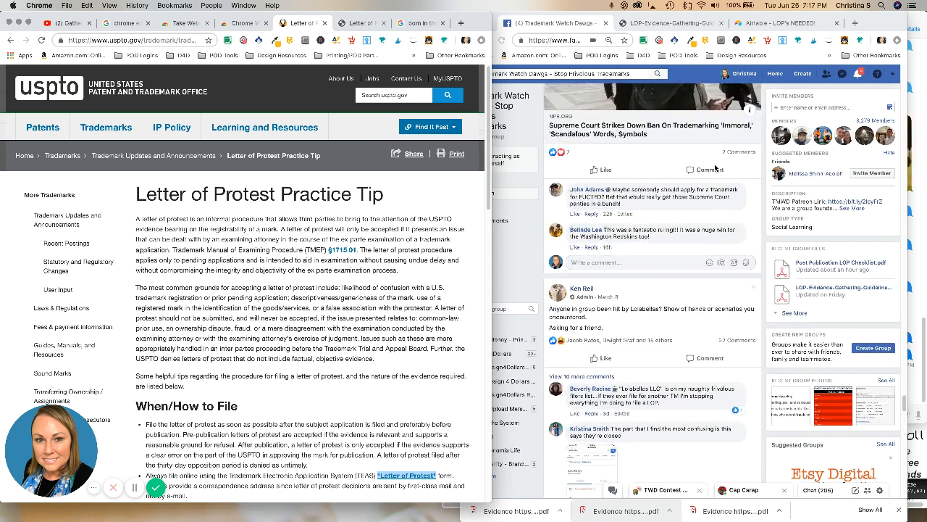
scroll(716, 168, down, 10)
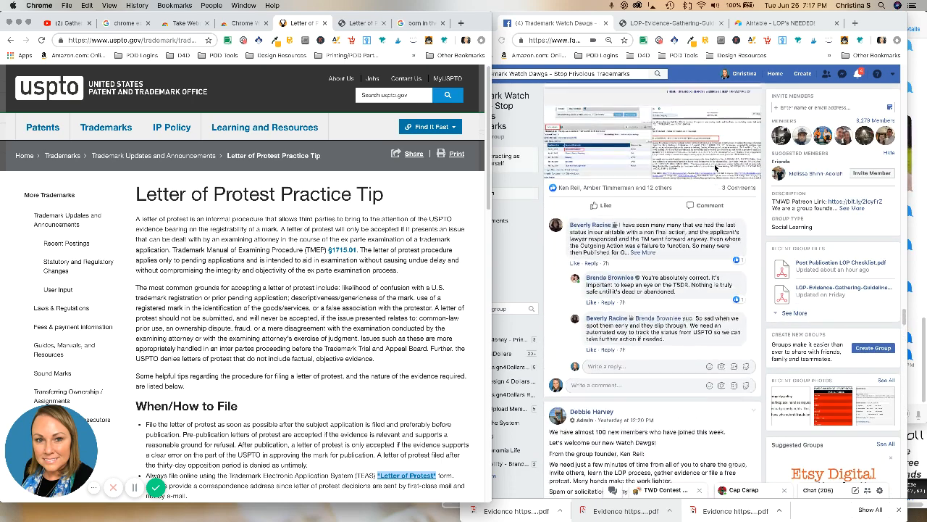
scroll(716, 168, up, 20)
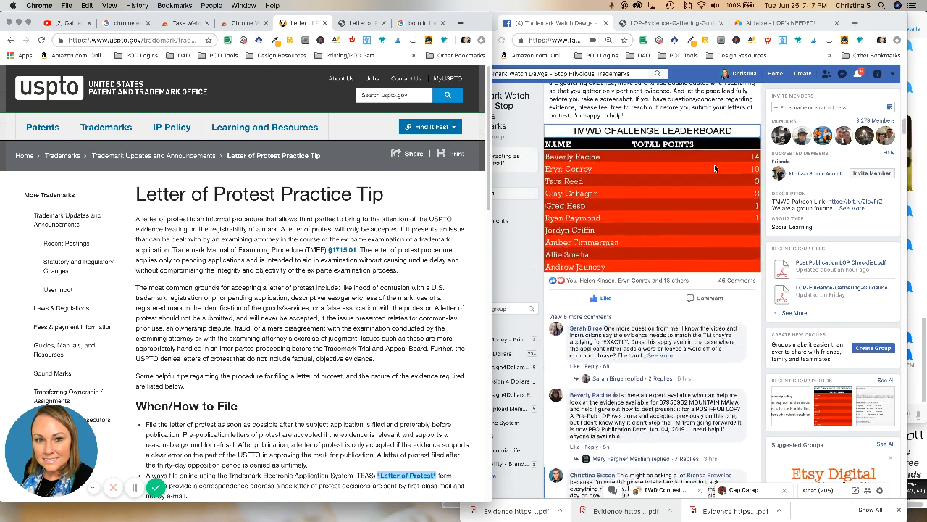
scroll(716, 168, down, 1)
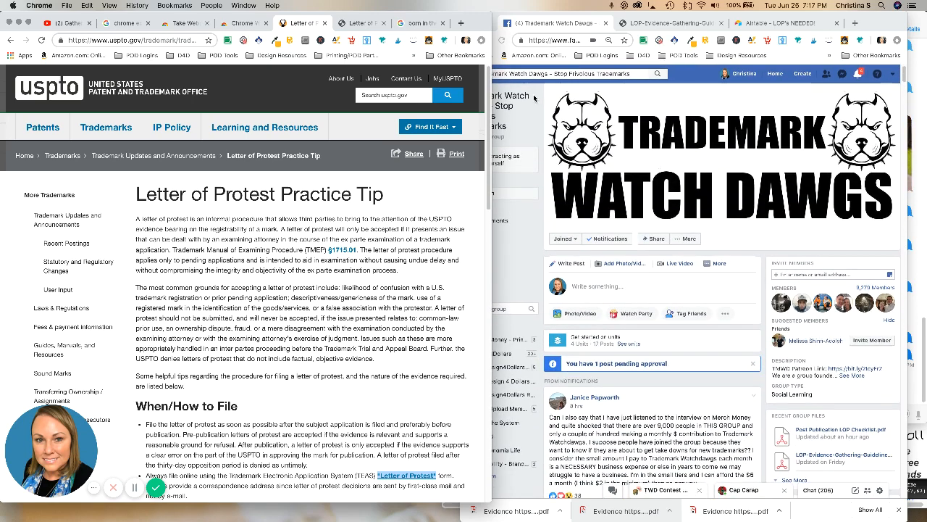
drag(493, 28, 460, 28)
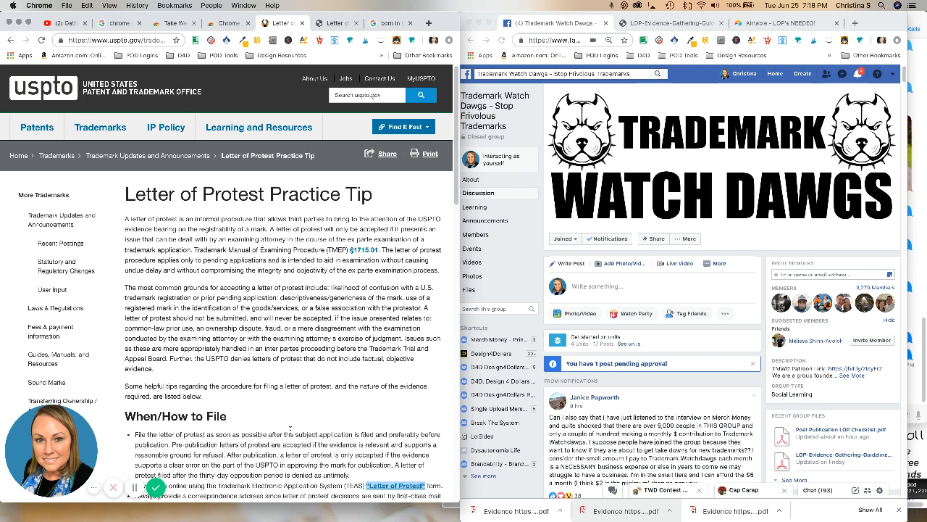
Show the TEAS Letter of Protest form alongside the LOP-Evidence-Gathering-Guidelines PDF, and slightly widen the guidelines window
click(339, 24)
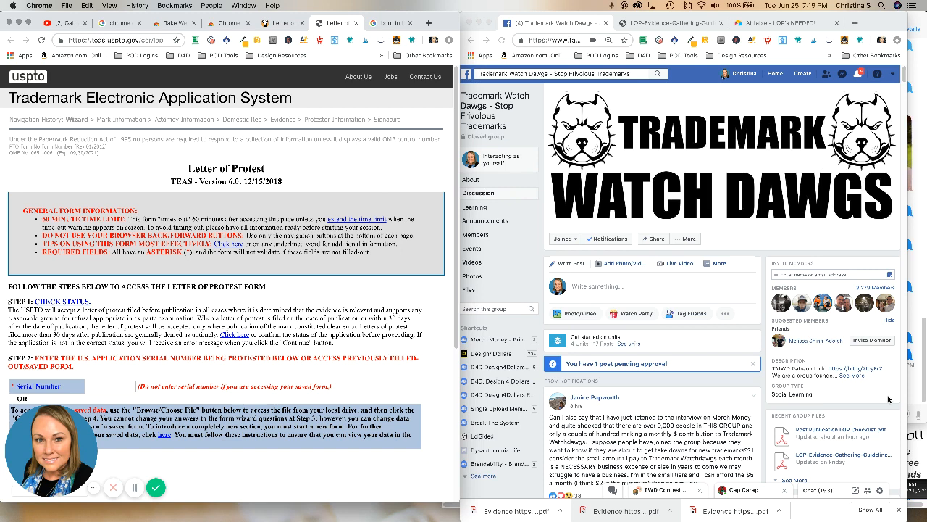
scroll(868, 404, down, 3)
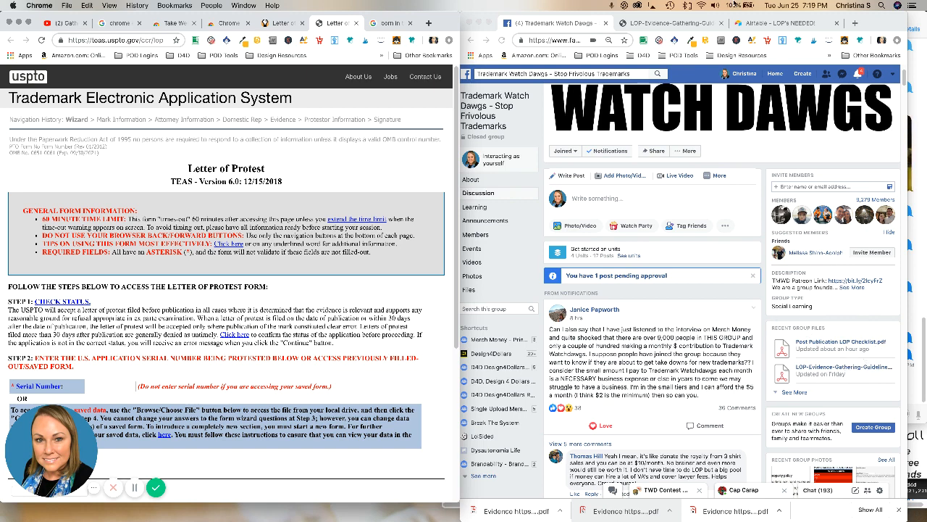
click(670, 25)
click(670, 26)
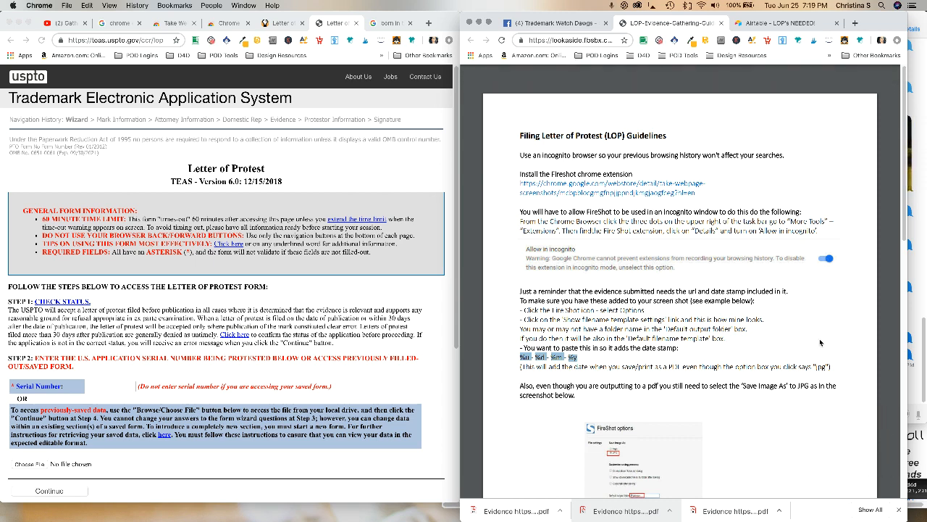
drag(908, 319, 919, 323)
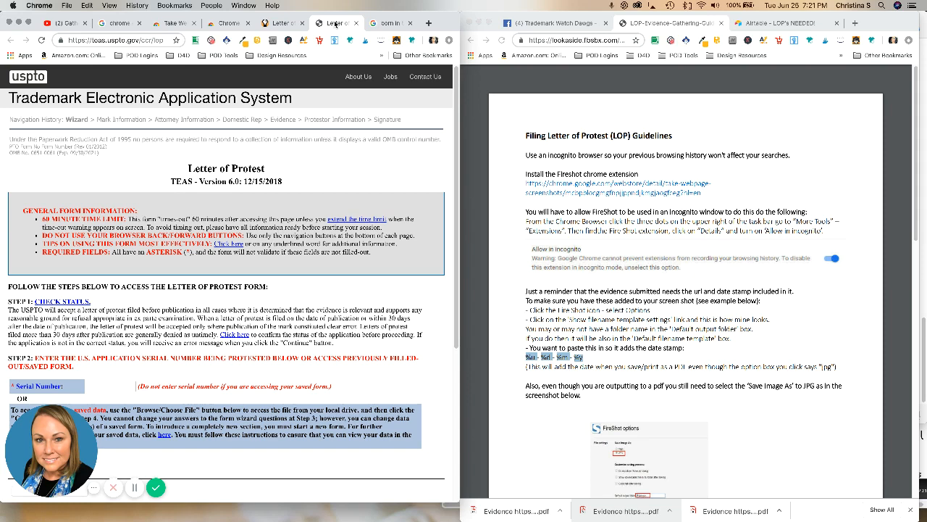
Open the Chrome Web Store from the "chrome extensions" search results and search it for "take webpage screenshots"
click(128, 23)
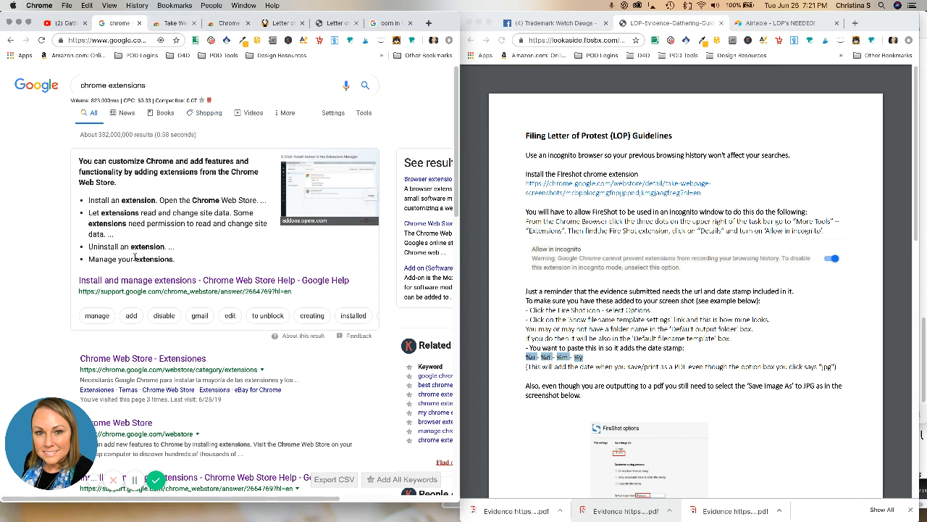
click(126, 362)
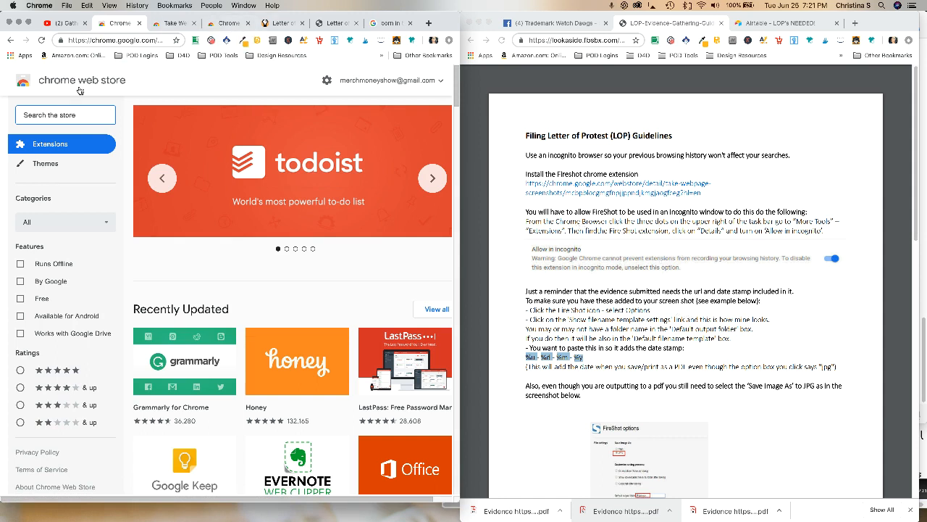
click(171, 22)
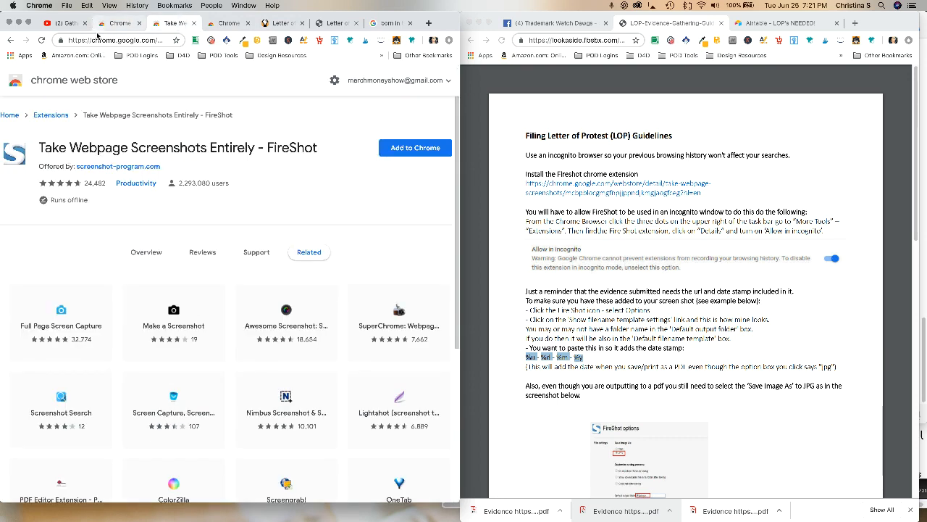
click(117, 23)
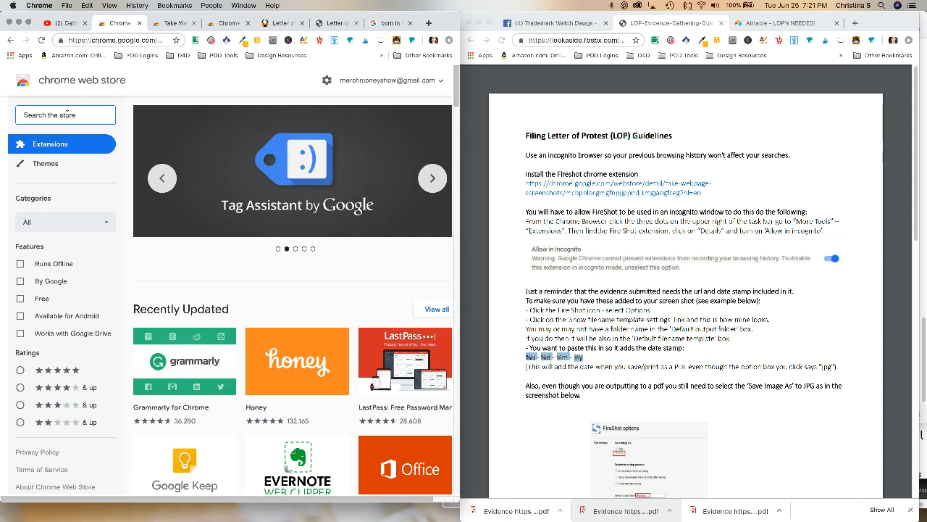
text(take)
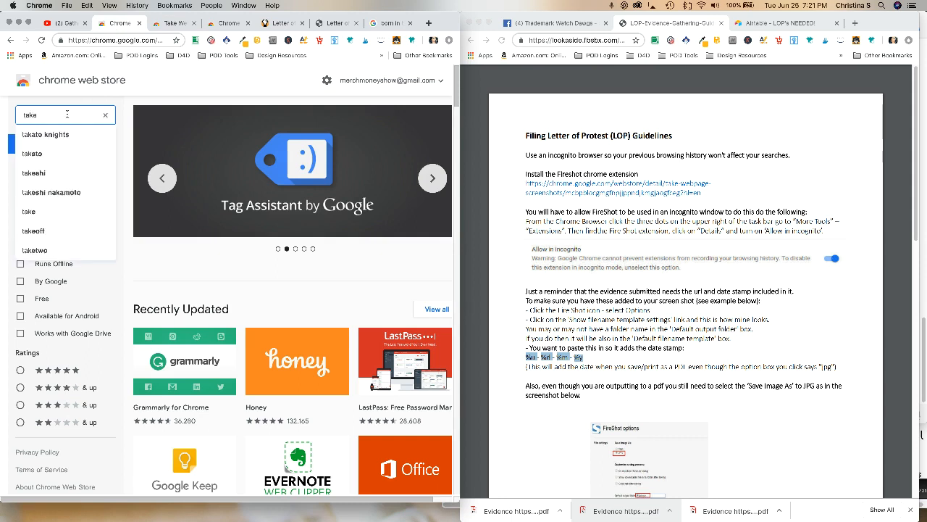
text( web)
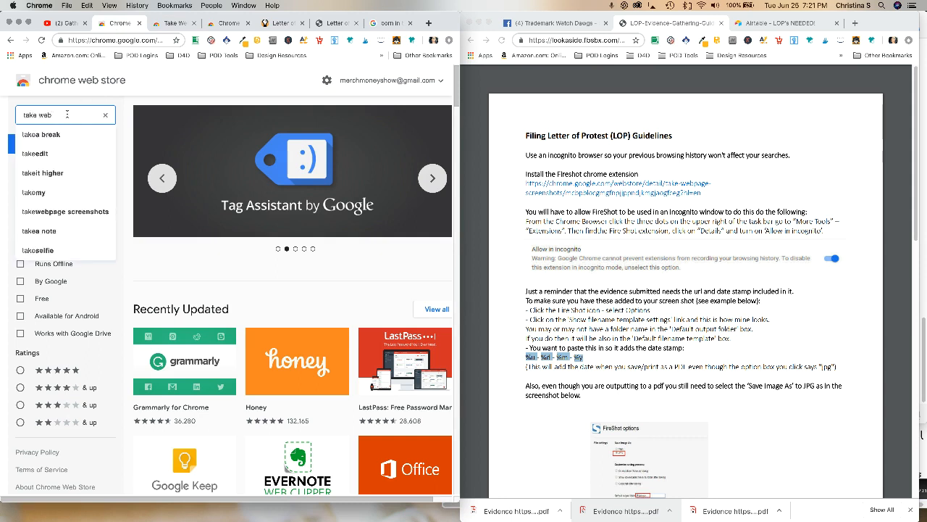
text(pa)
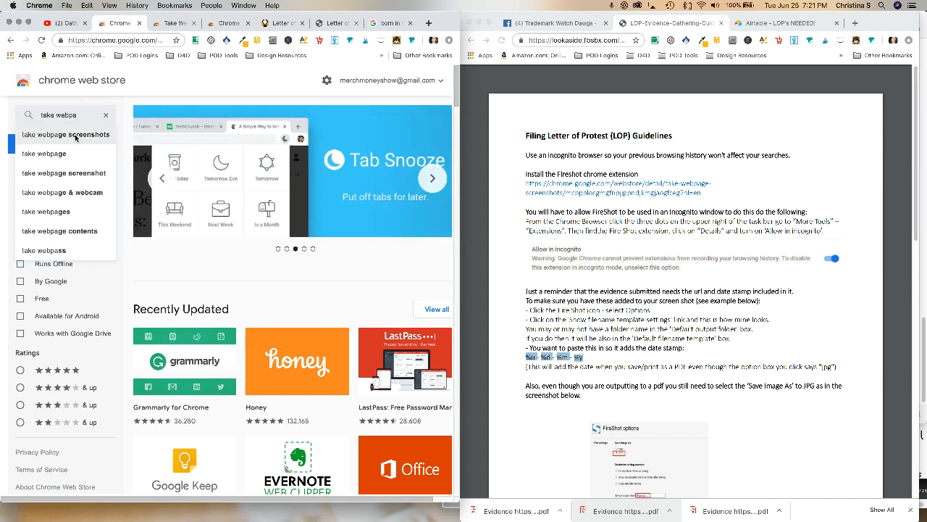
click(76, 136)
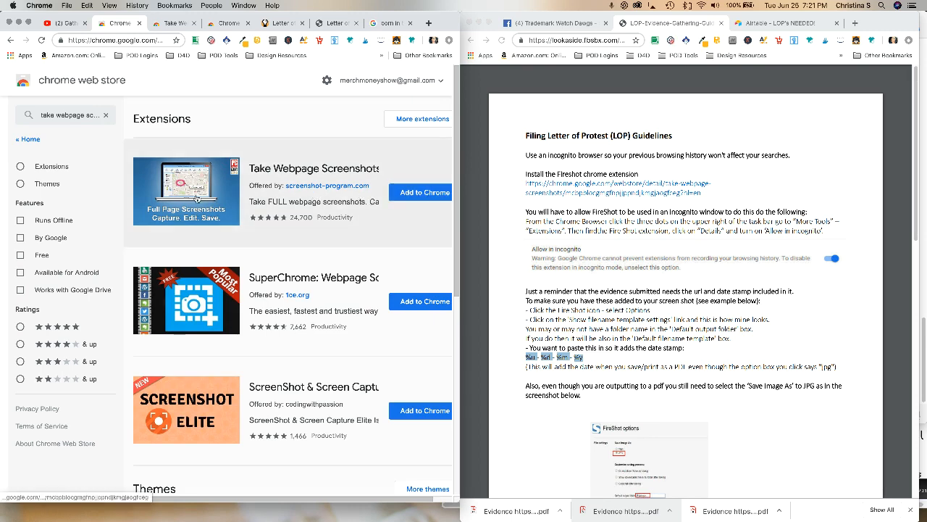
Install the "Take Webpage Screenshots Entirely - FireShot" extension from its store page
click(166, 23)
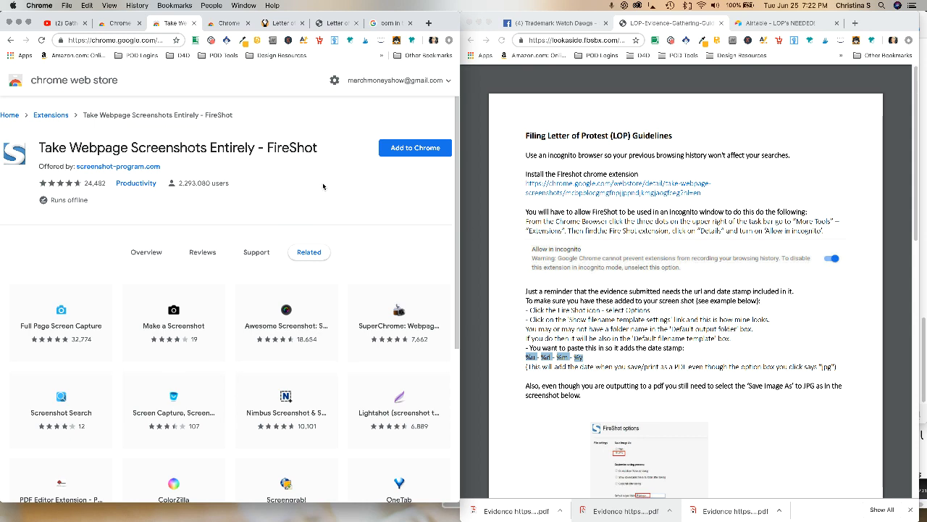
scroll(323, 186, down, 5)
scroll(333, 166, up, 5)
click(397, 151)
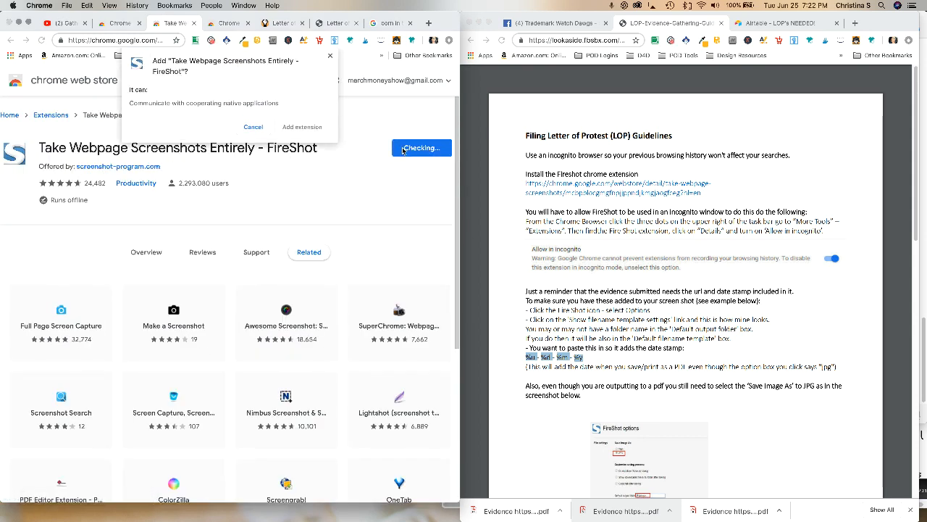
click(295, 131)
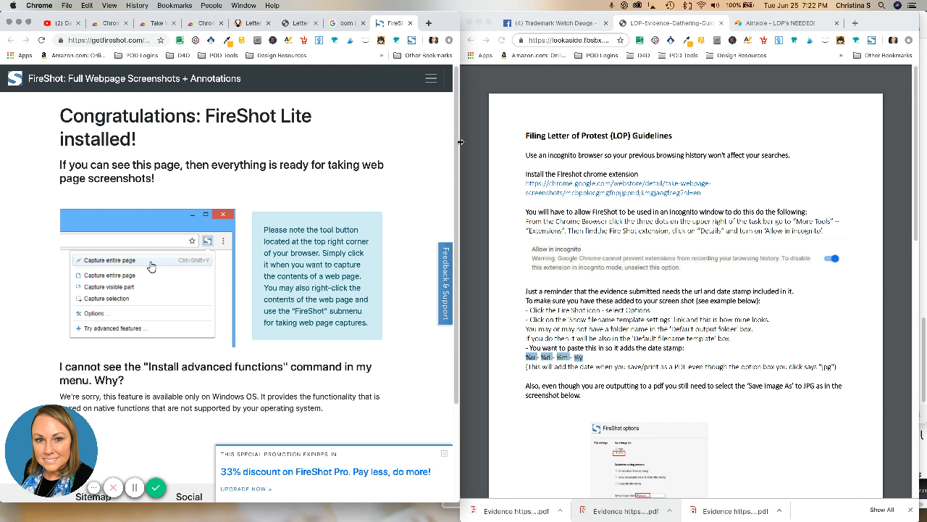
Widen the browser window, move the FireShot extension beside the Eye Dropper among the pinned extensions, and narrow the window back to half width
drag(465, 142, 583, 41)
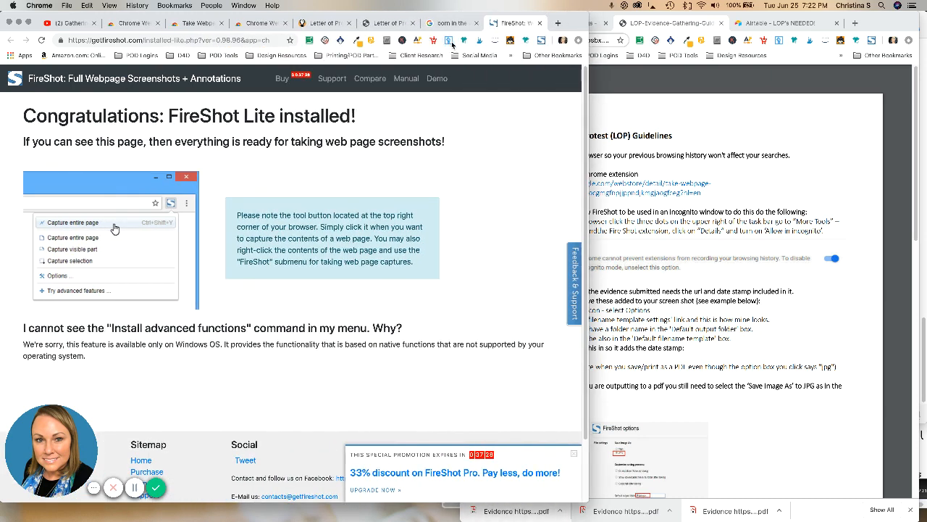
click(579, 41)
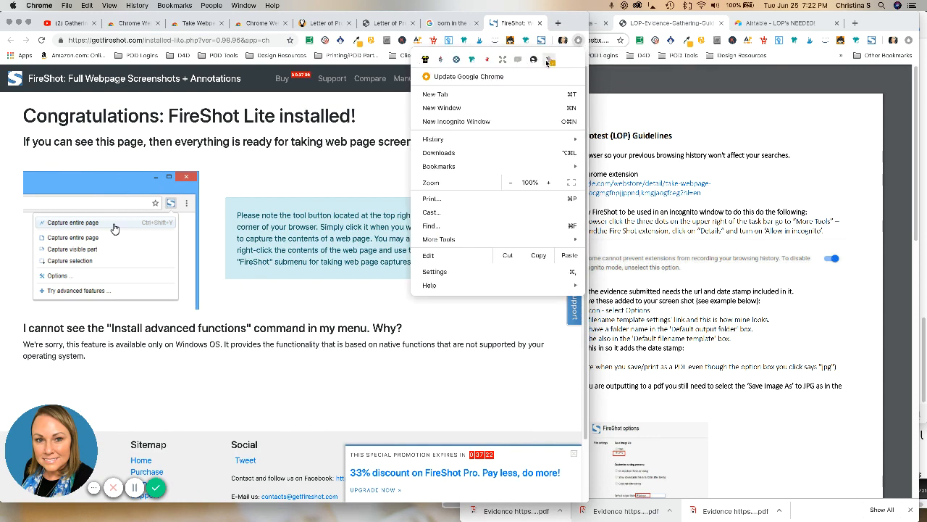
click(196, 24)
click(196, 24)
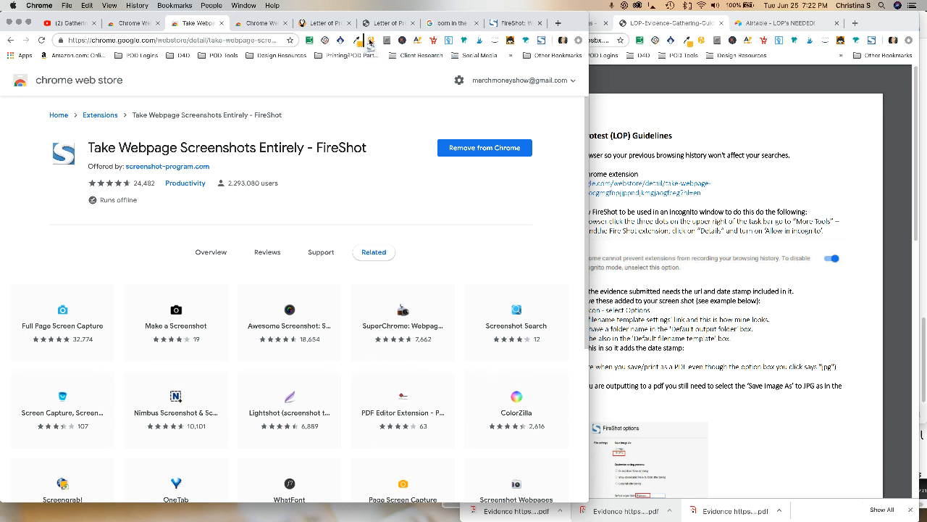
drag(370, 45, 371, 45)
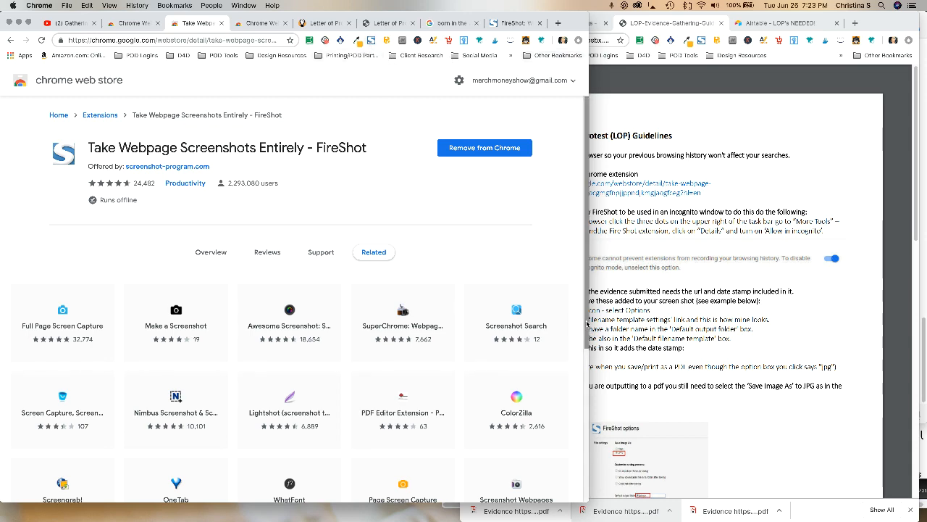
drag(589, 321, 461, 326)
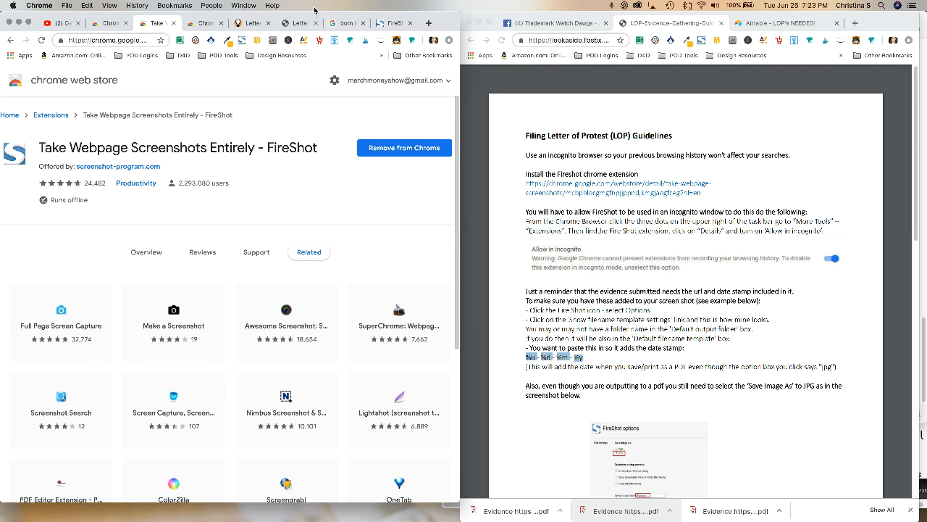
Open the FireShot extension's details from the installed extensions list and turn on "Allow in incognito"
click(68, 6)
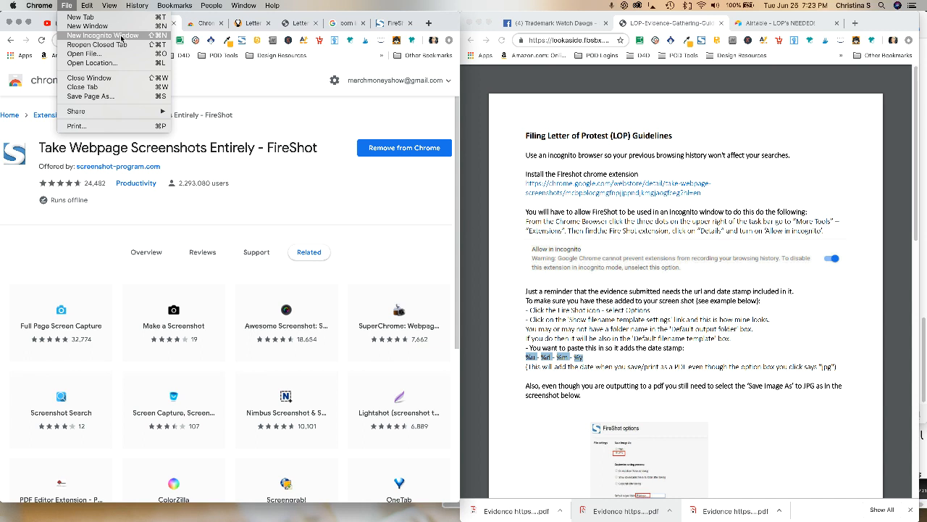
mouse_move(244, 8)
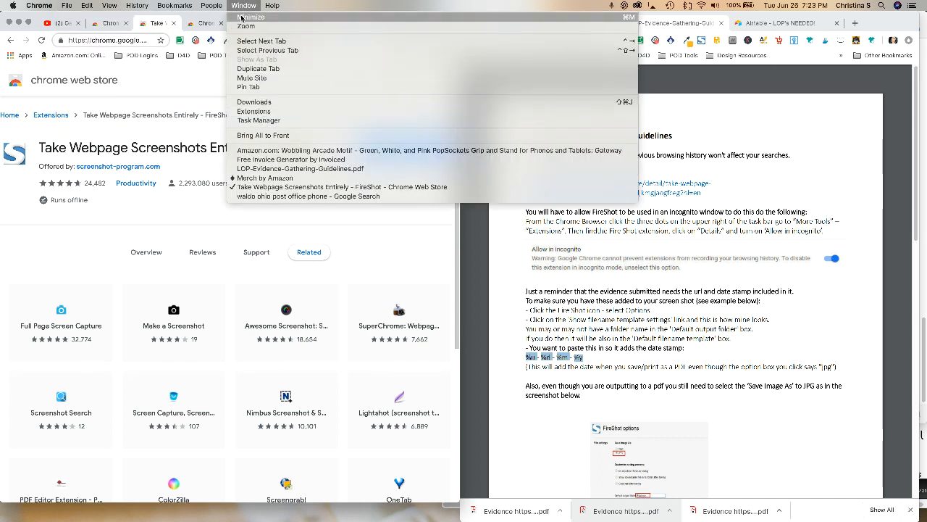
click(261, 112)
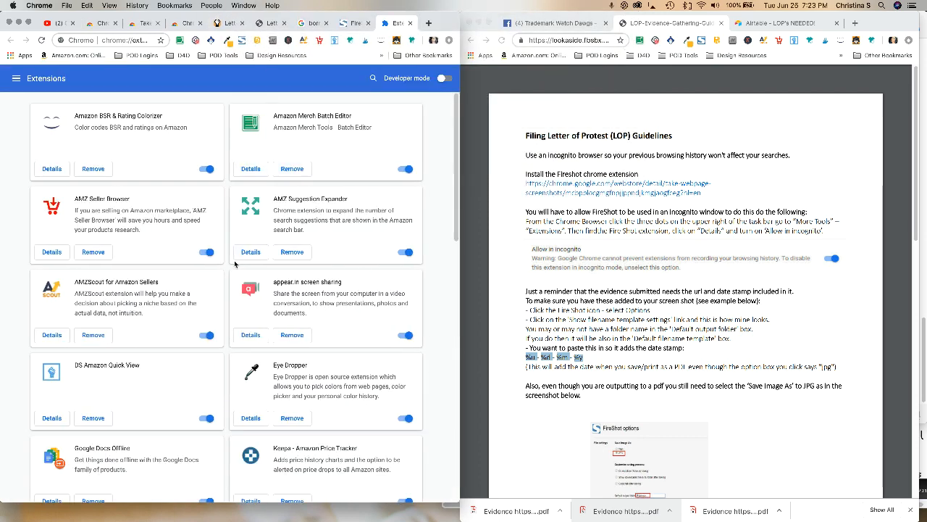
scroll(235, 263, down, 15)
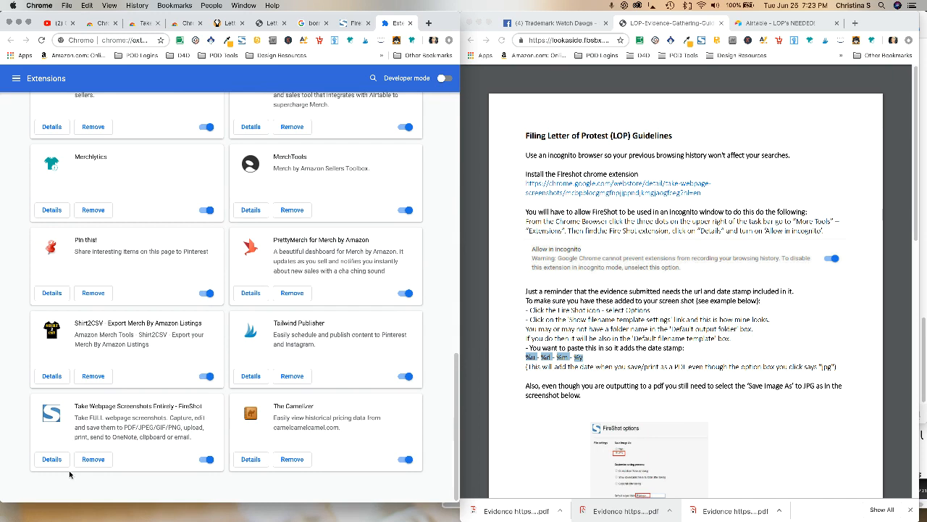
click(50, 460)
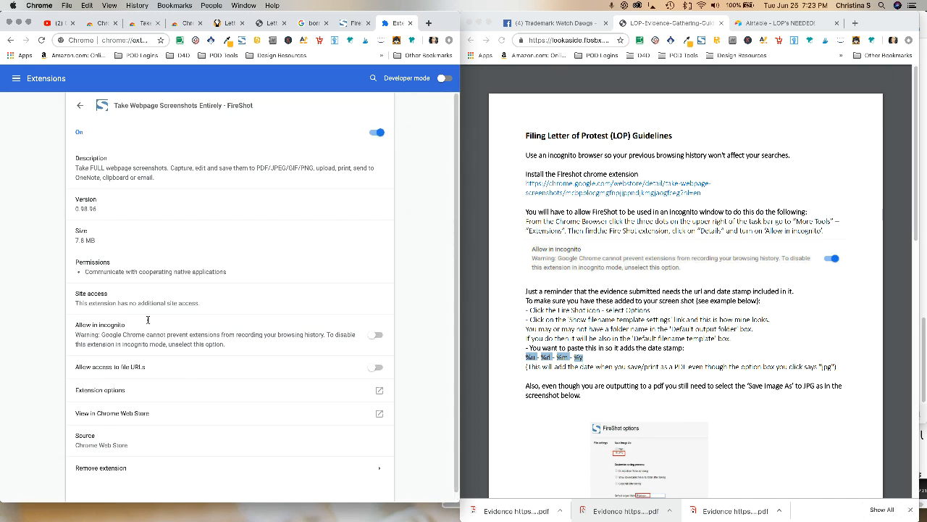
scroll(290, 330, down, 1)
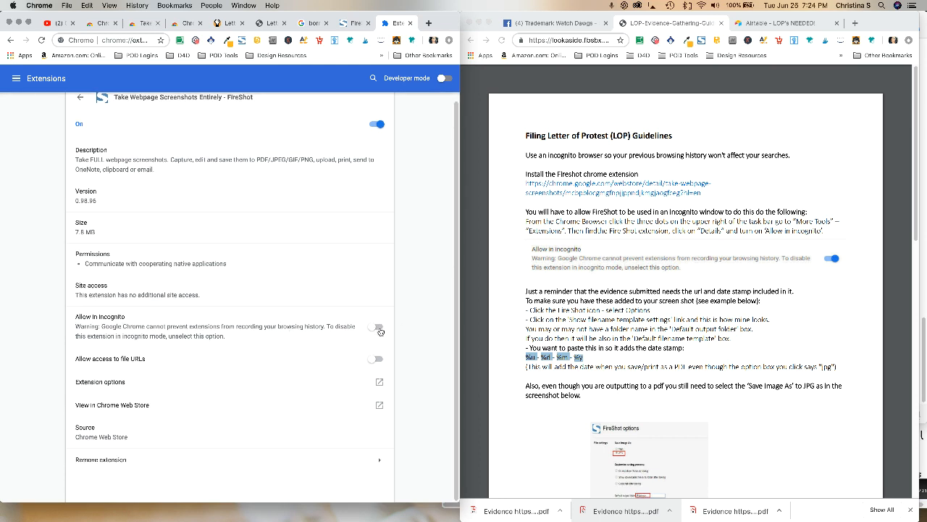
click(377, 327)
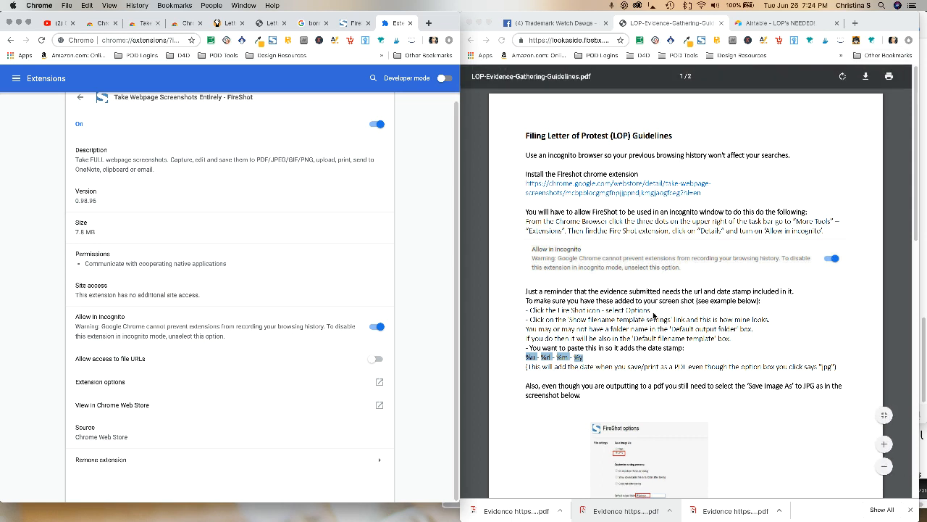
Open the FireShot extension's options and move the LOP guidelines PDF into the other browser window beside them
right_click(703, 43)
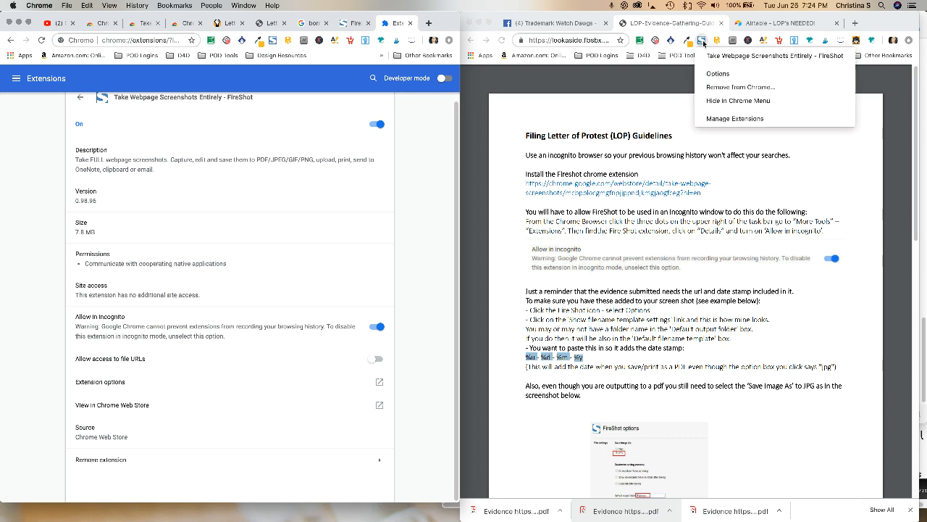
click(718, 74)
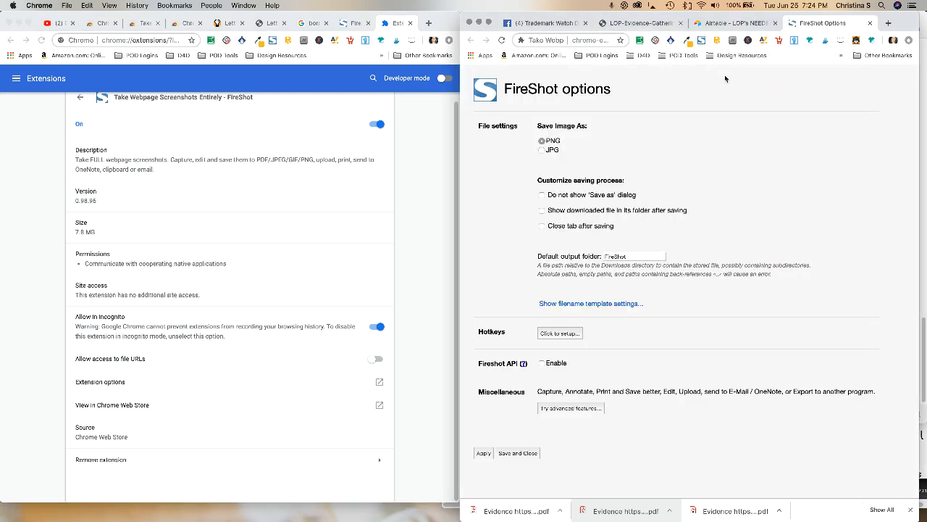
drag(641, 22, 324, 23)
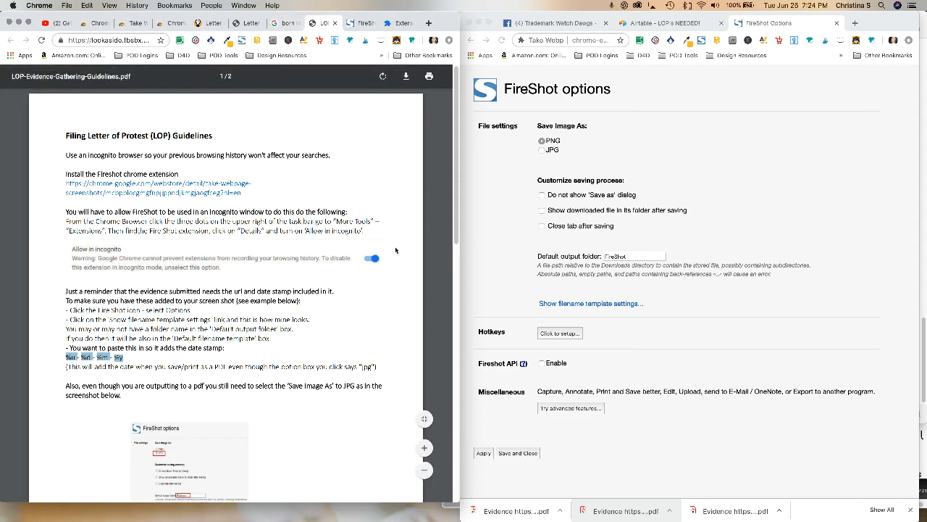
scroll(396, 250, down, 3)
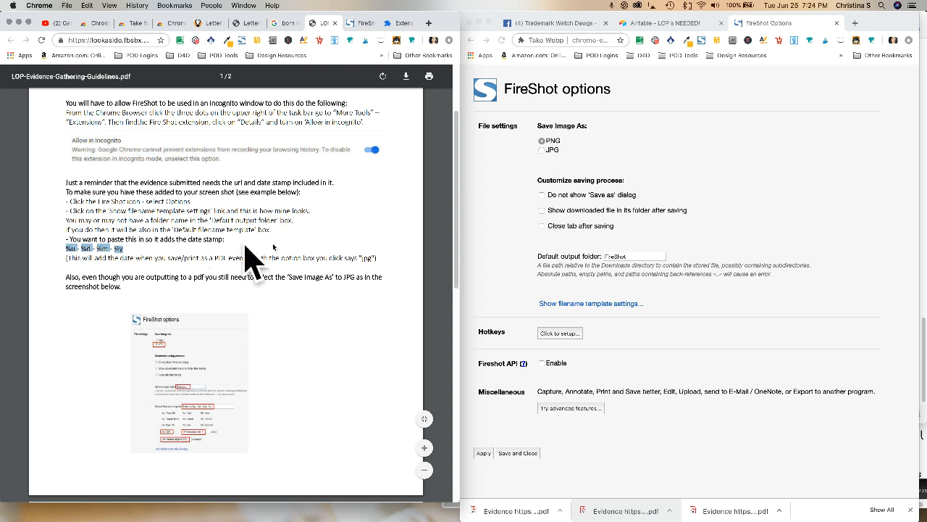
Set FireShot to save images as JPG and change the default output folder to "Evidence"
click(542, 150)
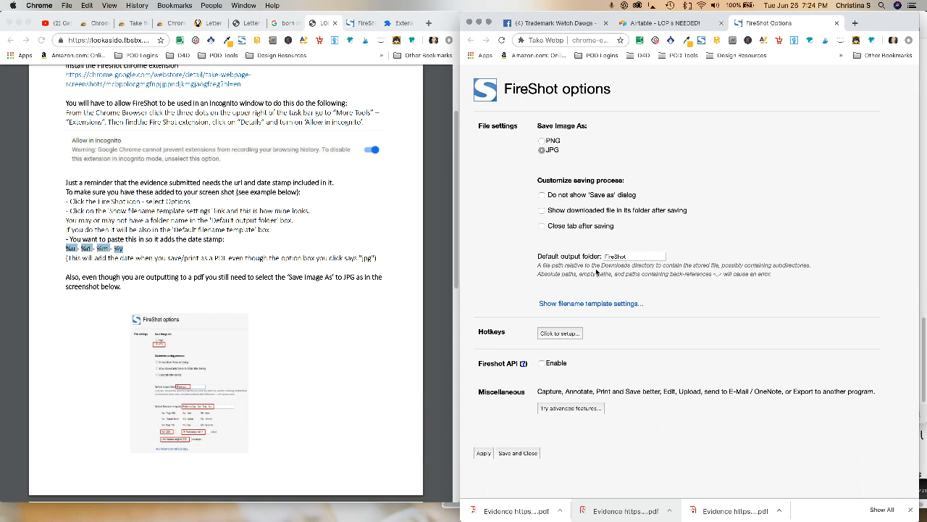
drag(646, 257, 578, 256)
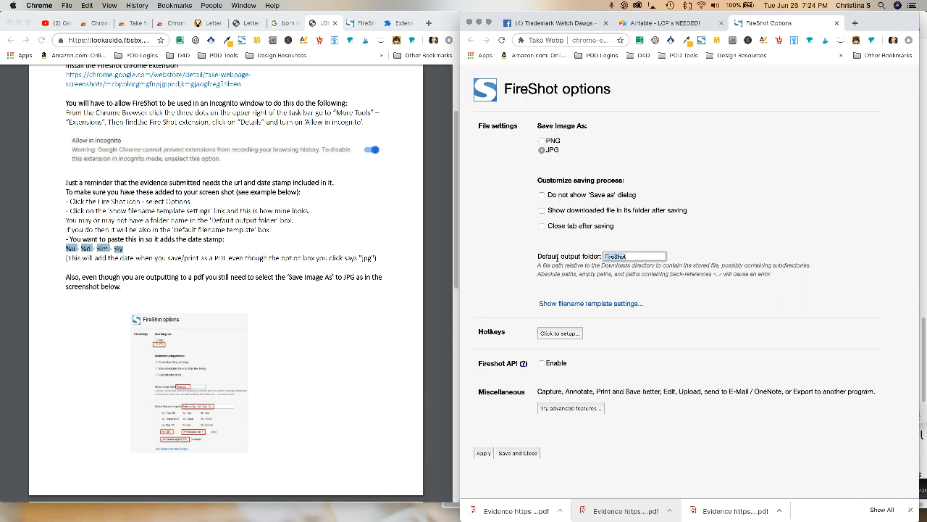
text(Dvidence)
Show the filename template settings and replace the default filename template with "Evidence"
click(562, 306)
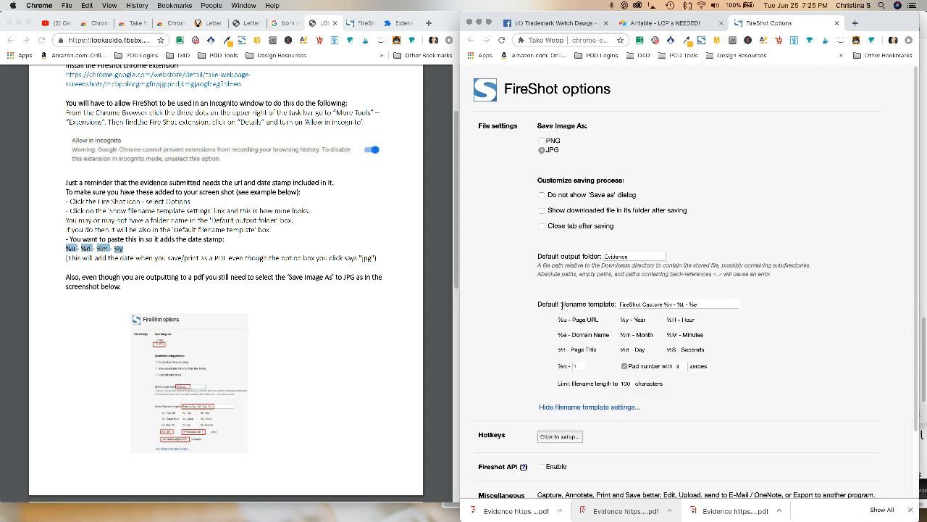
triple_click(711, 304)
key(BackSpace)
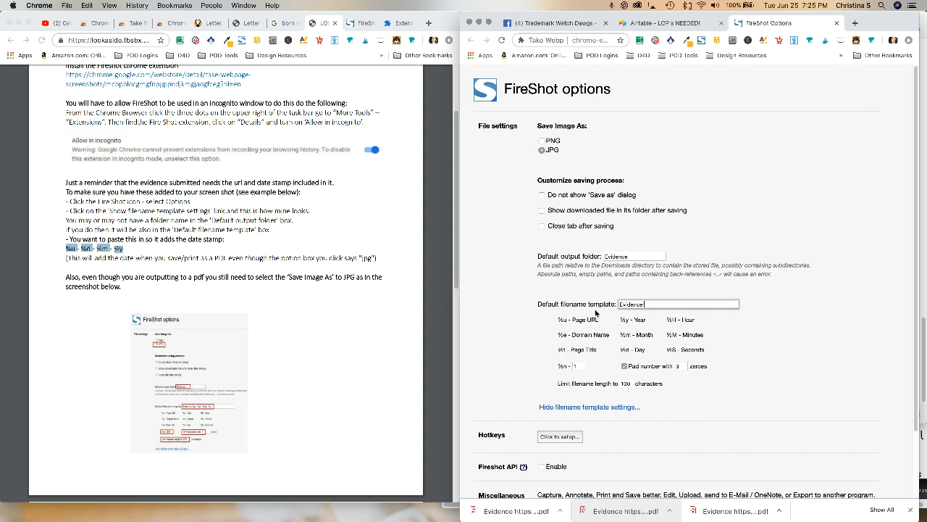
Copy "%u - %d - %m - %y" from the guidelines PDF and append it, after a space, to "Evidence" in the default filename template
click(132, 248)
mouse_move(136, 258)
mouse_down()
mouse_move(60, 245)
mouse_move(127, 248)
mouse_up()
click(143, 250)
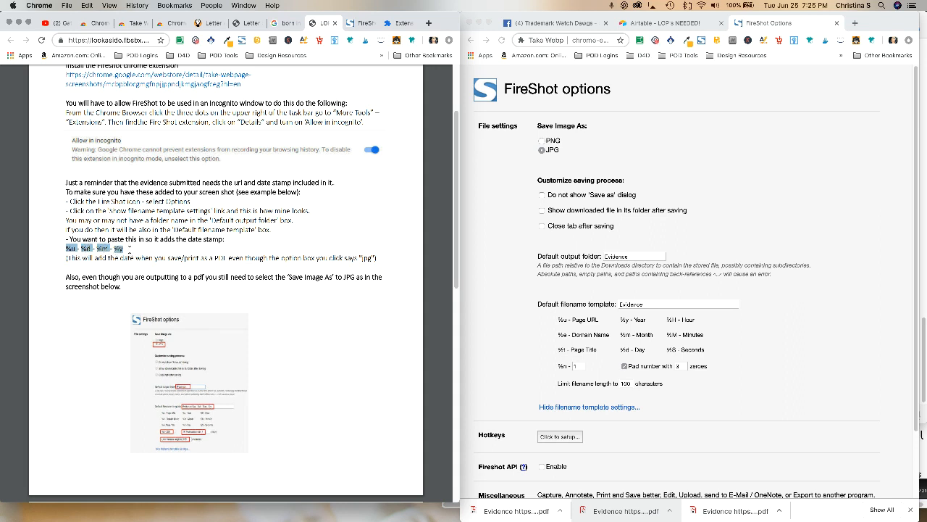
drag(131, 258, 75, 248)
drag(132, 248, 67, 247)
right_click(120, 249)
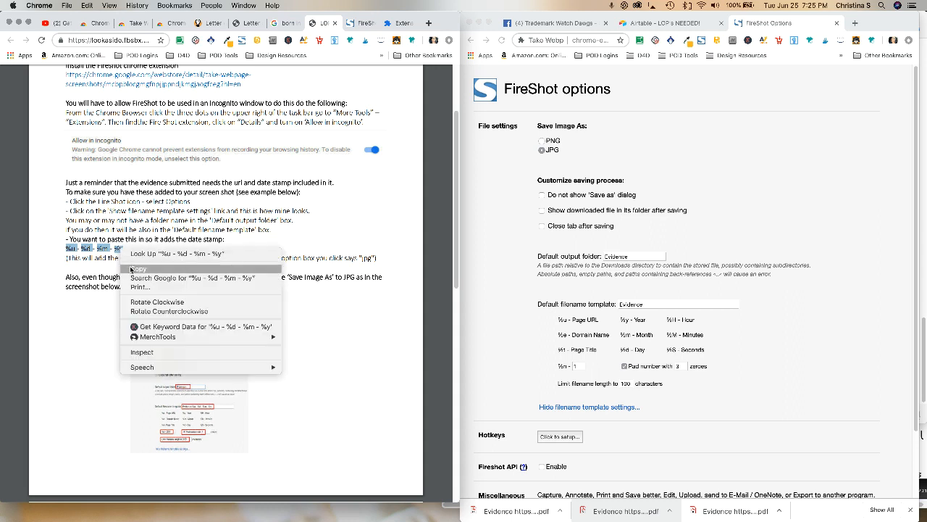
click(131, 270)
click(651, 305)
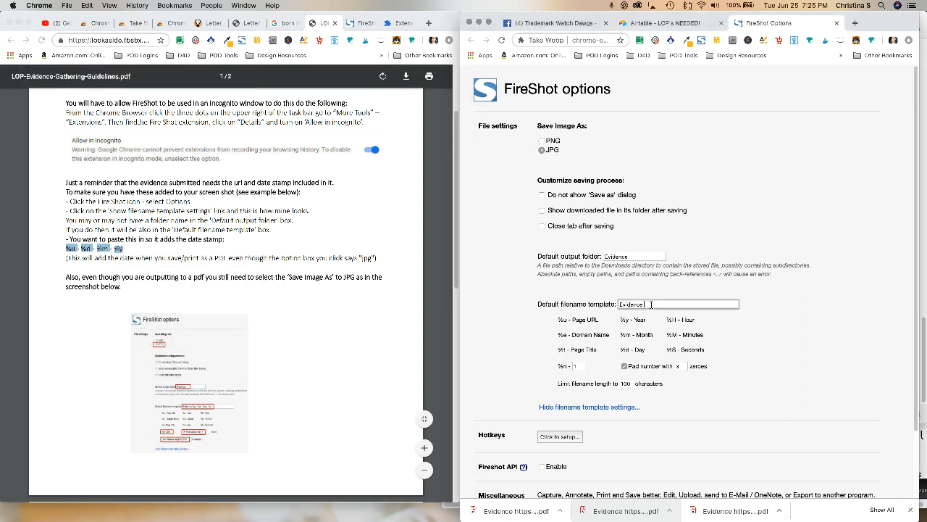
right_click(651, 306)
click(647, 304)
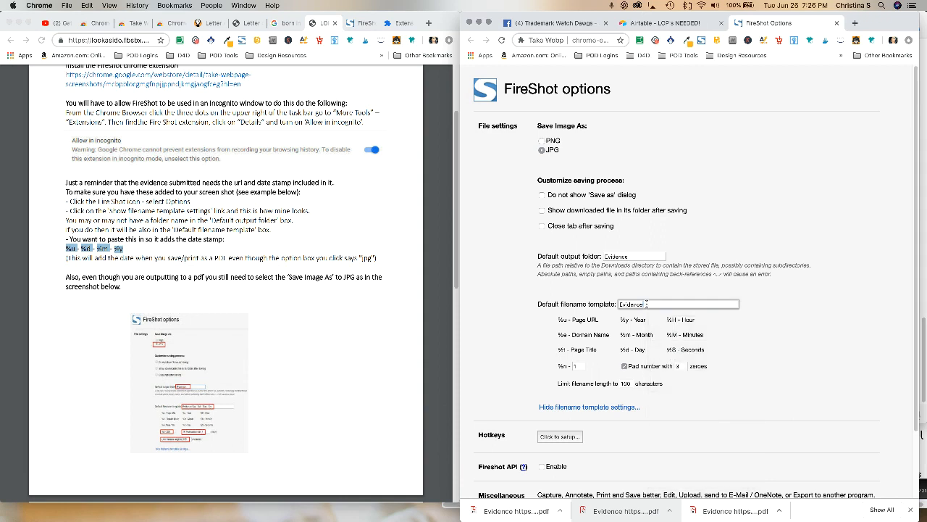
right_click(647, 304)
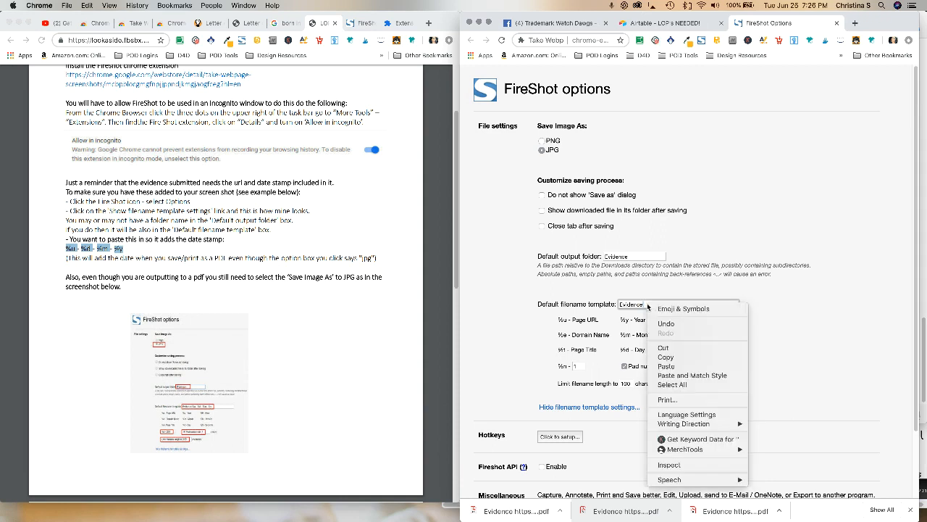
click(674, 371)
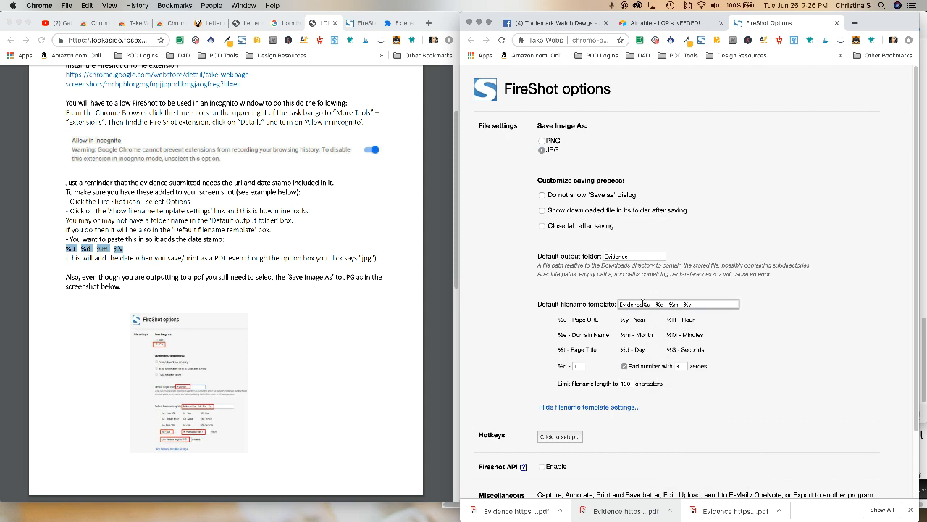
click(643, 304)
Set the filename template's %n number to 201, then apply the FireShot options and close them
click(578, 365)
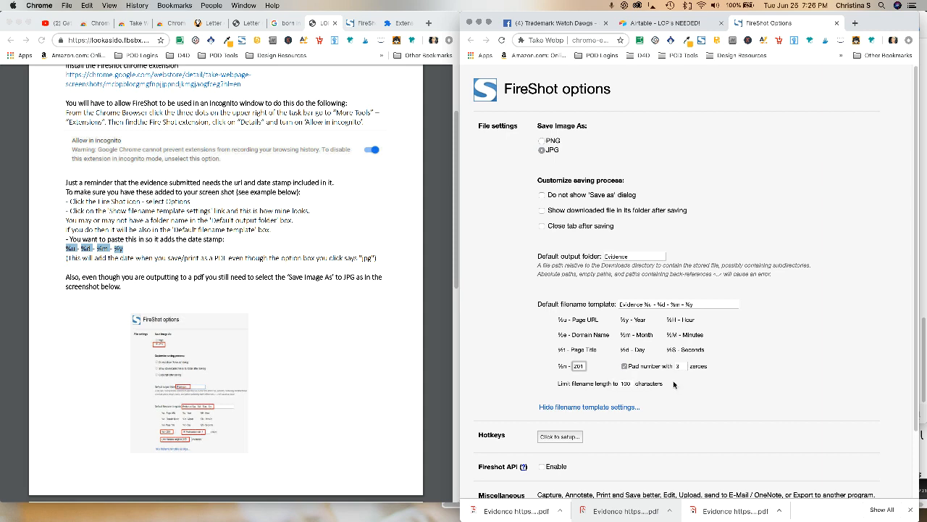
scroll(690, 377, down, 3)
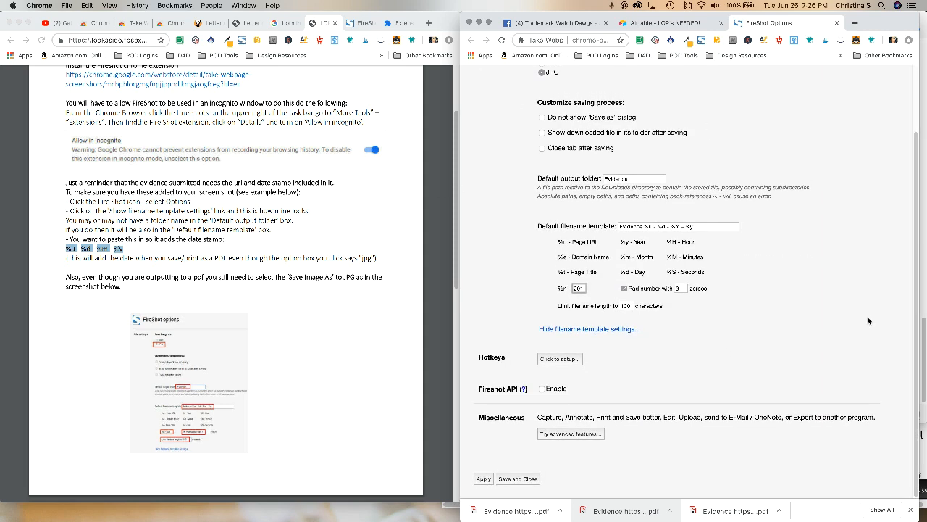
click(484, 481)
click(526, 480)
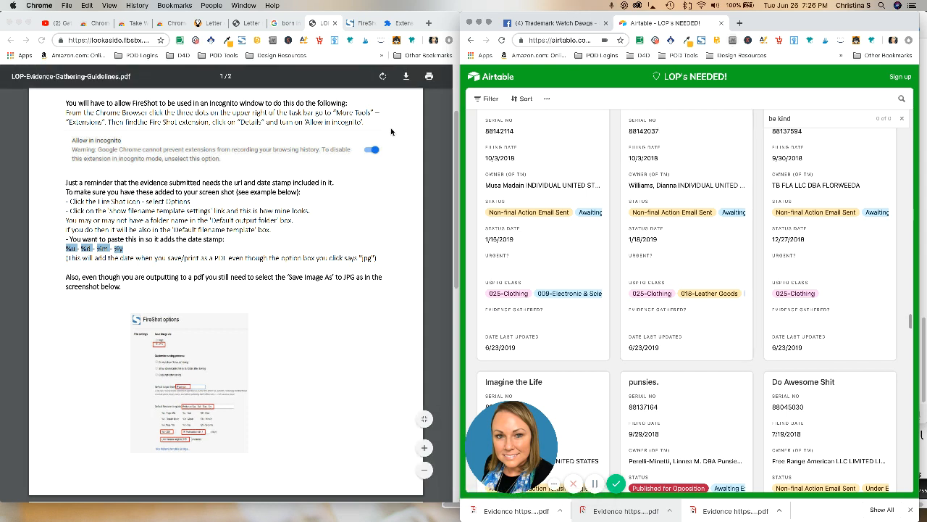
Widen the window with the "born in the usa shirt" shopping results, capture the entire page with FireShot, and review the screenshot
click(283, 24)
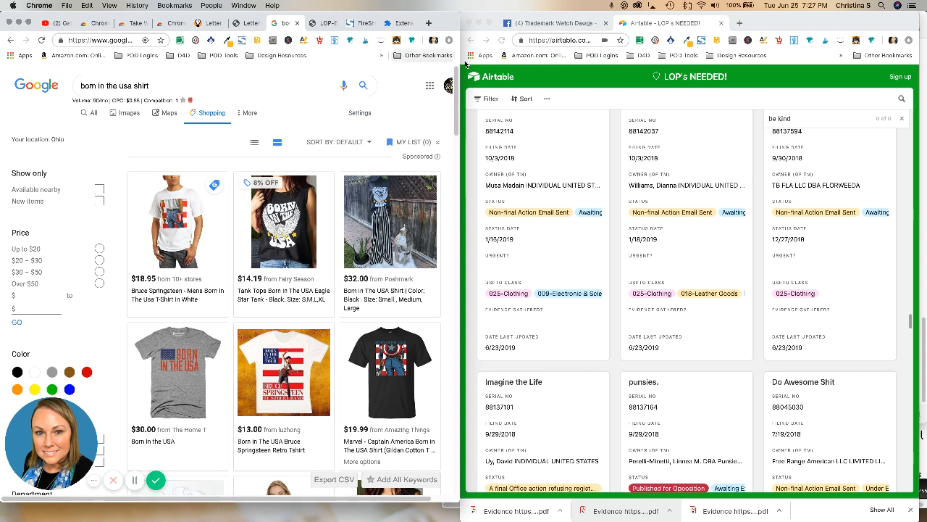
drag(462, 64, 923, 67)
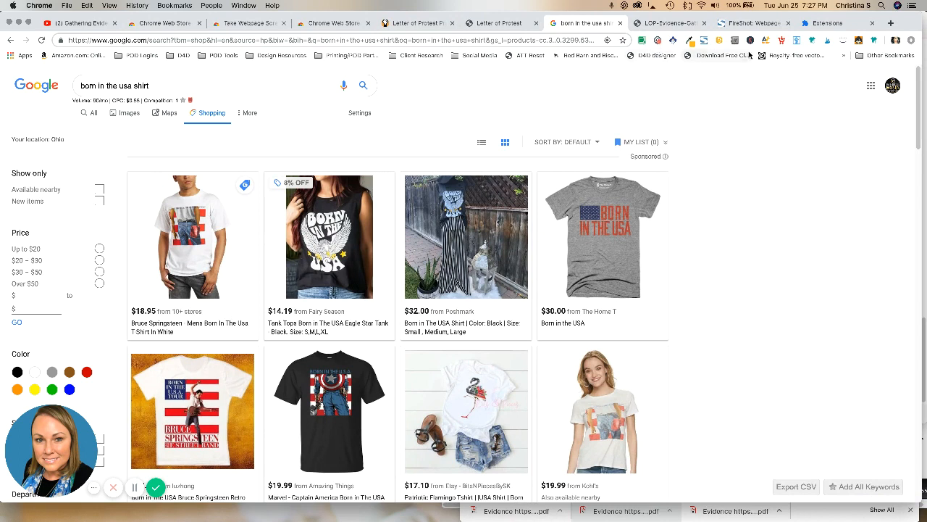
click(703, 40)
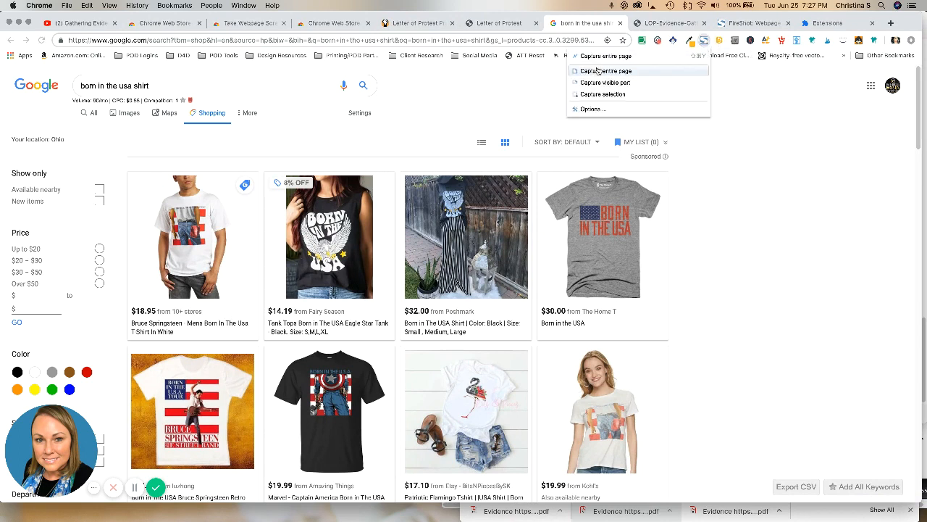
click(657, 73)
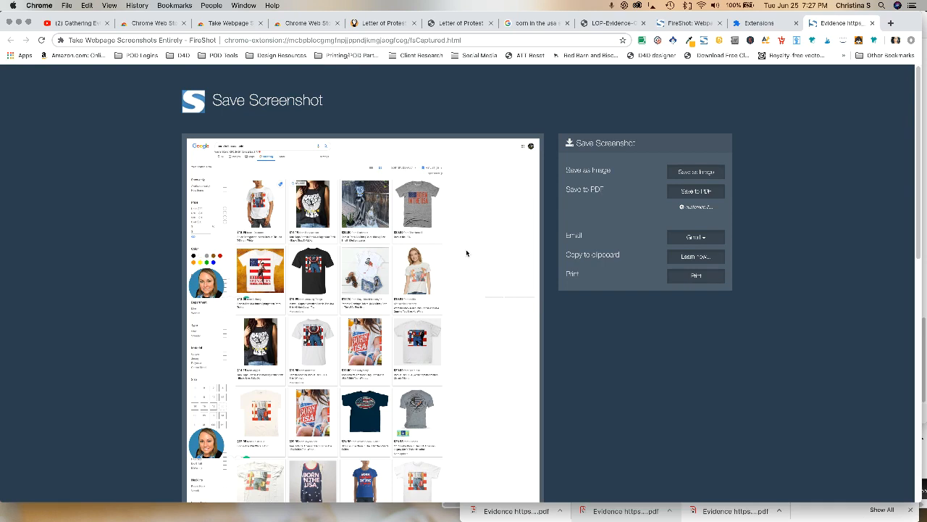
scroll(470, 252, down, 10)
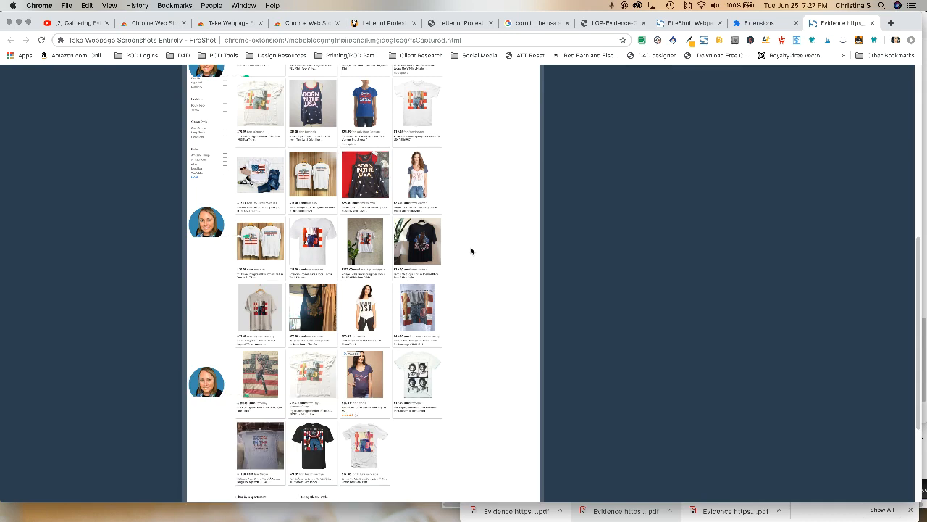
scroll(470, 252, down, 3)
scroll(471, 252, up, 5)
scroll(470, 251, up, 3)
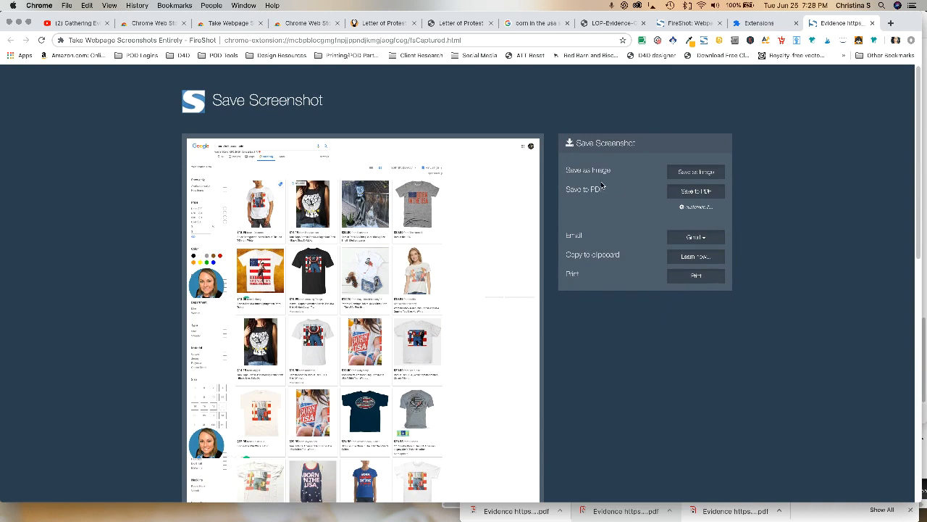
Print the captured screenshot to PDF, checking the additional print settings and page preview, and save the file in the Evidence folder
click(697, 276)
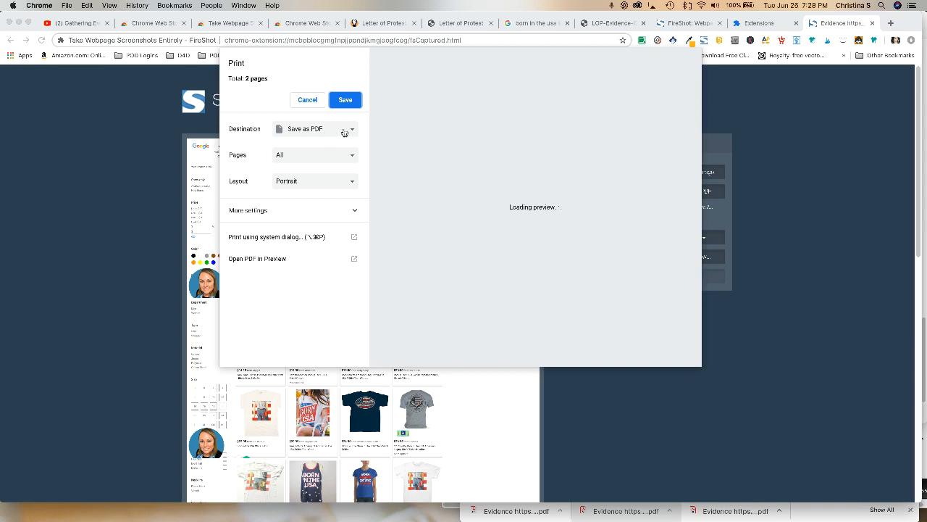
click(354, 211)
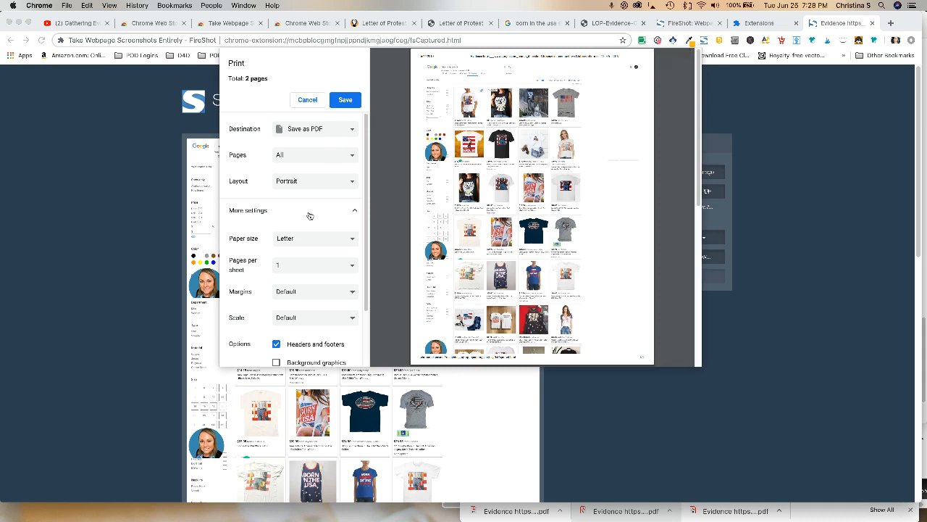
scroll(340, 215, down, 3)
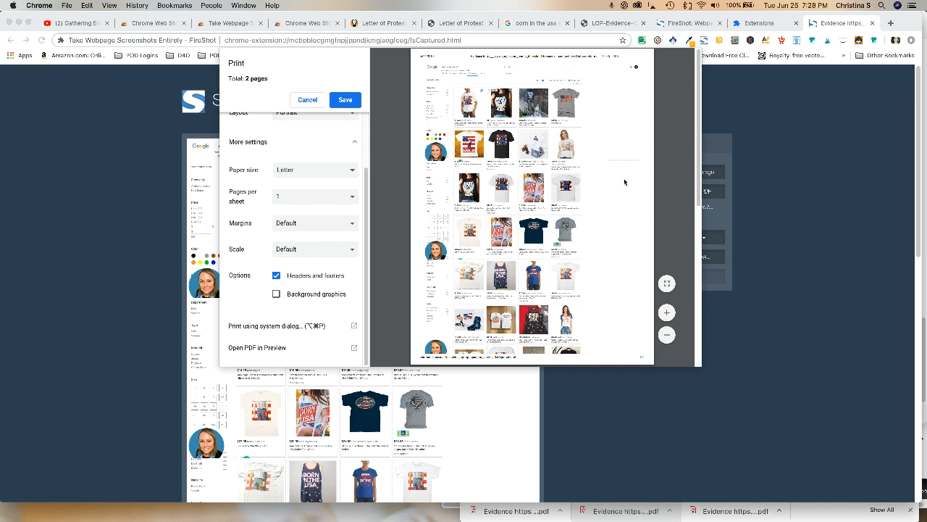
scroll(592, 227, down, 5)
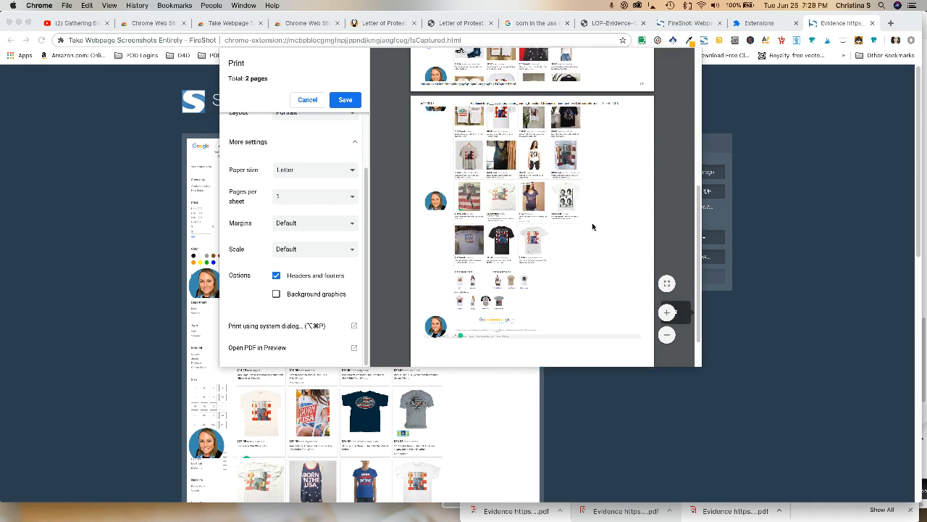
scroll(593, 226, up, 6)
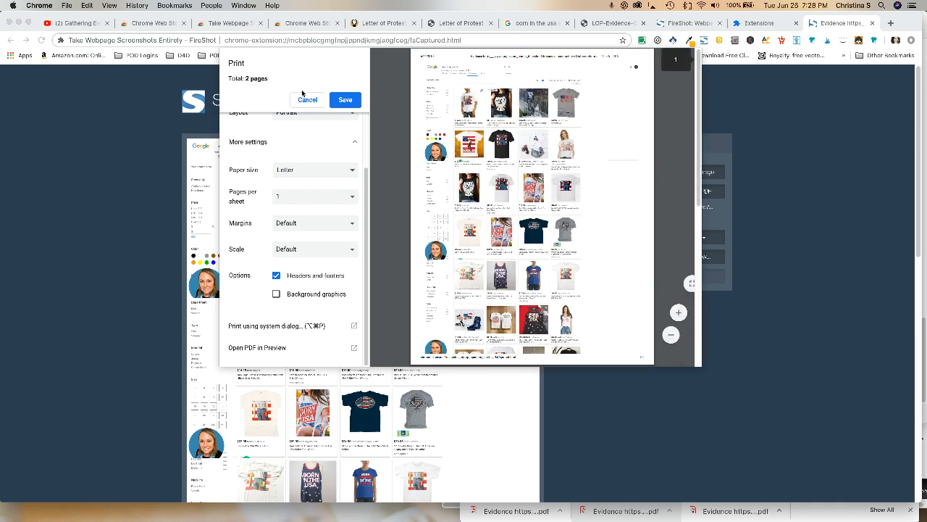
click(343, 101)
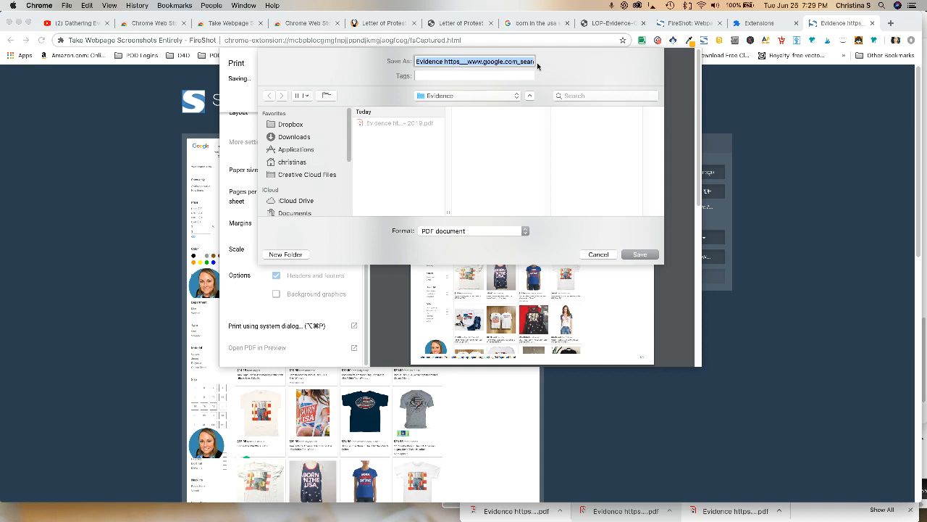
click(637, 255)
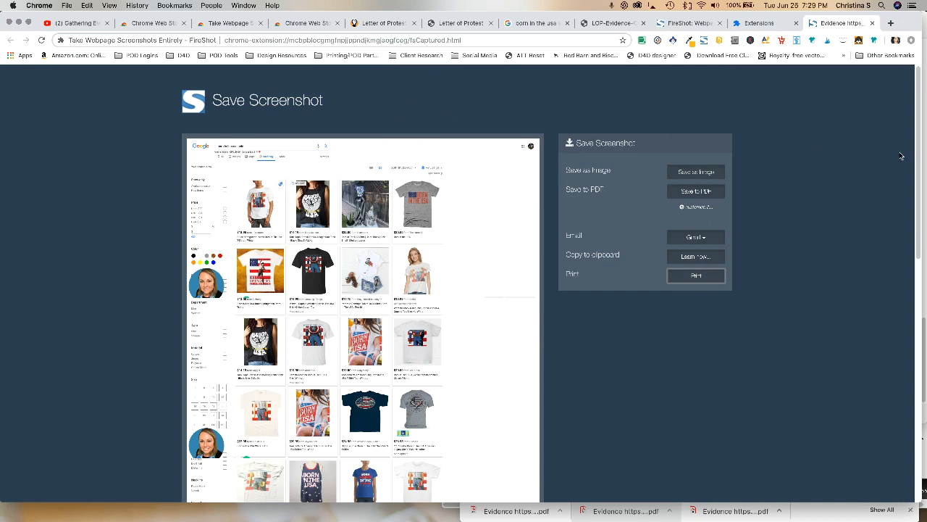
Narrow the browser window to half the screen and search the Chrome Web Store for "tangent tess"
drag(920, 159, 480, 153)
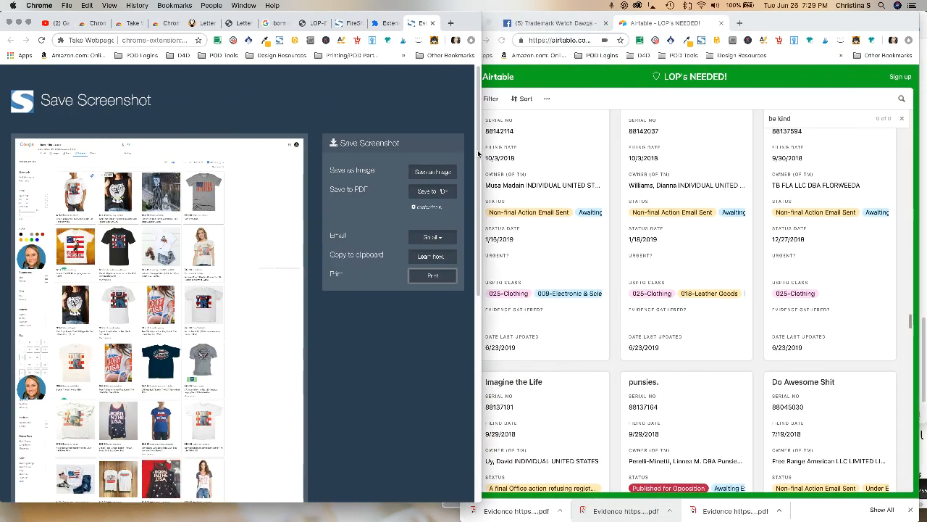
click(128, 24)
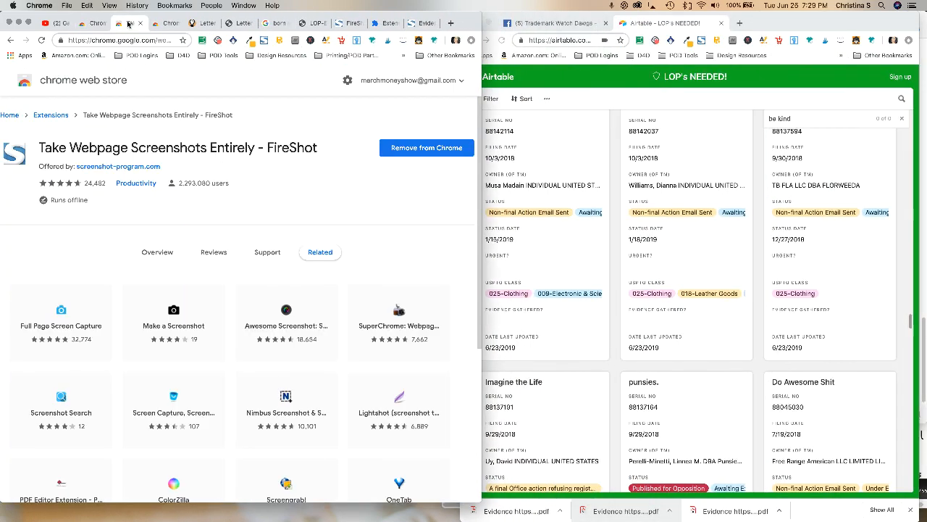
click(90, 24)
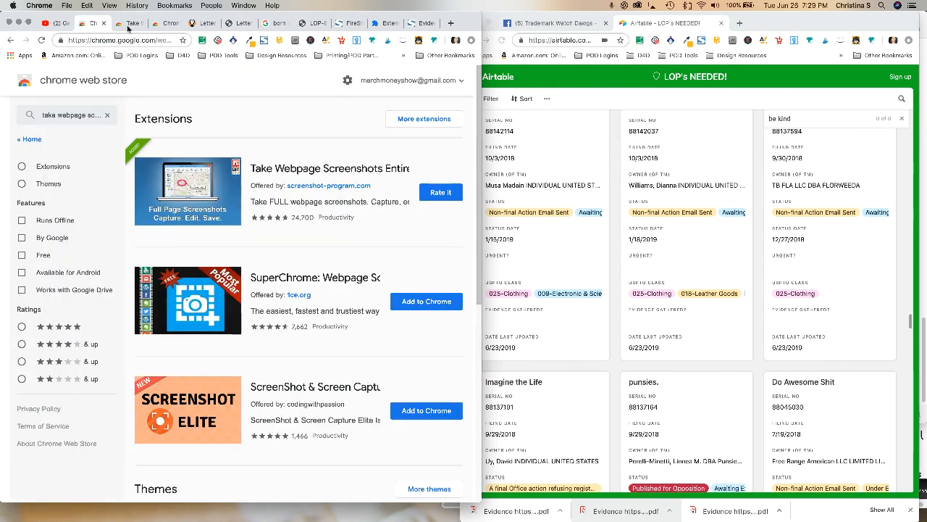
click(172, 24)
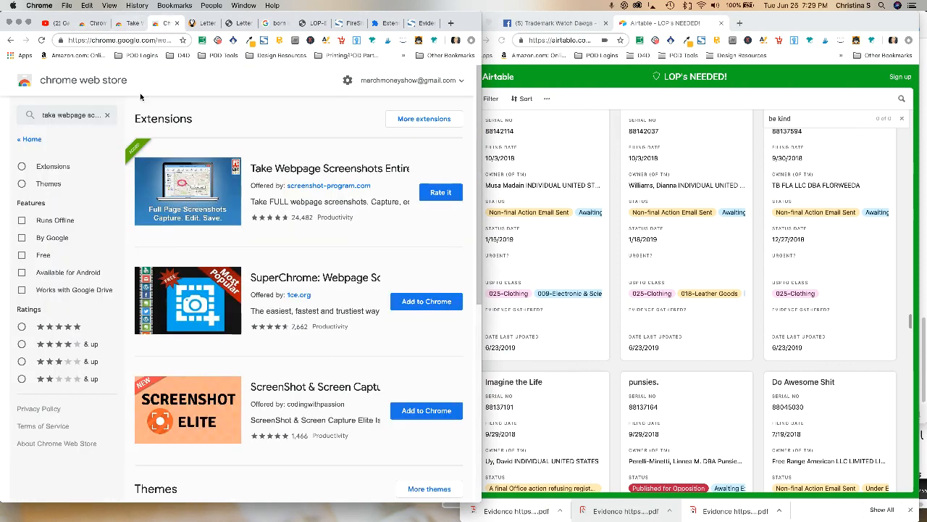
click(77, 115)
click(107, 115)
text(tess)
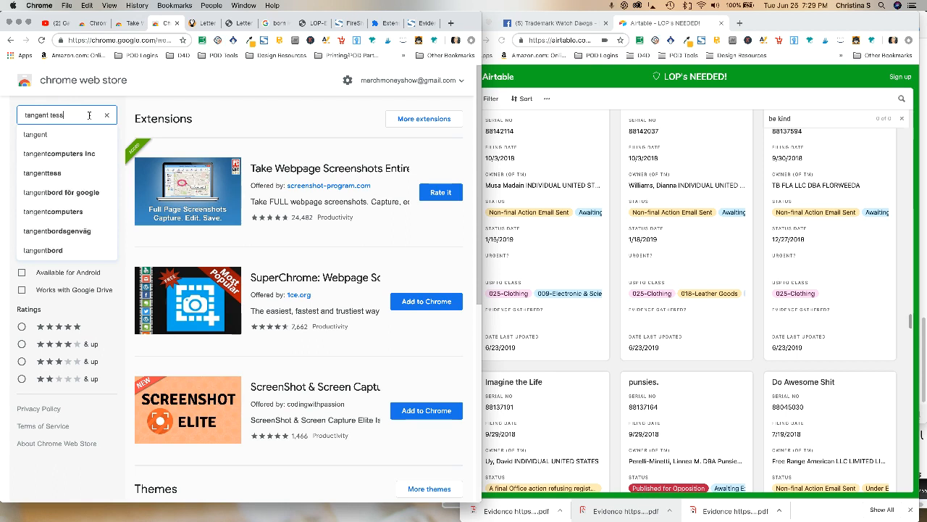
key(Return)
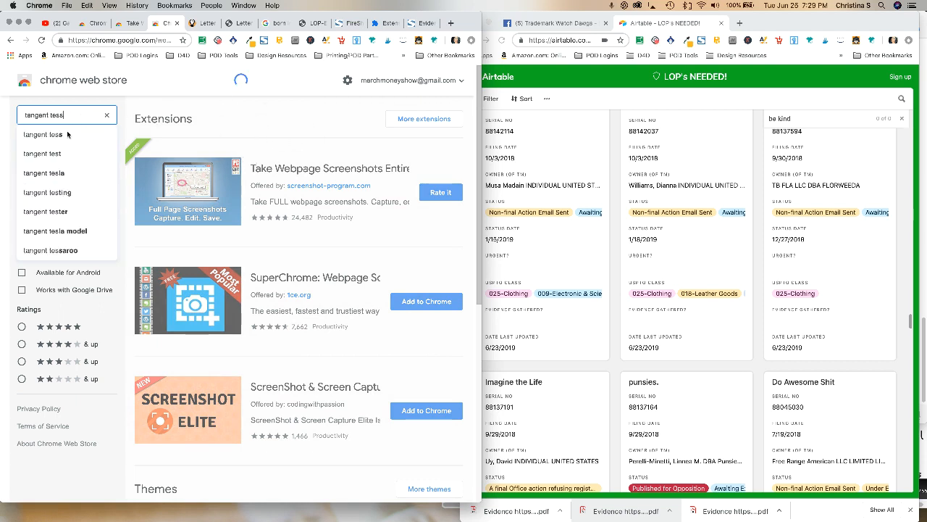
click(58, 136)
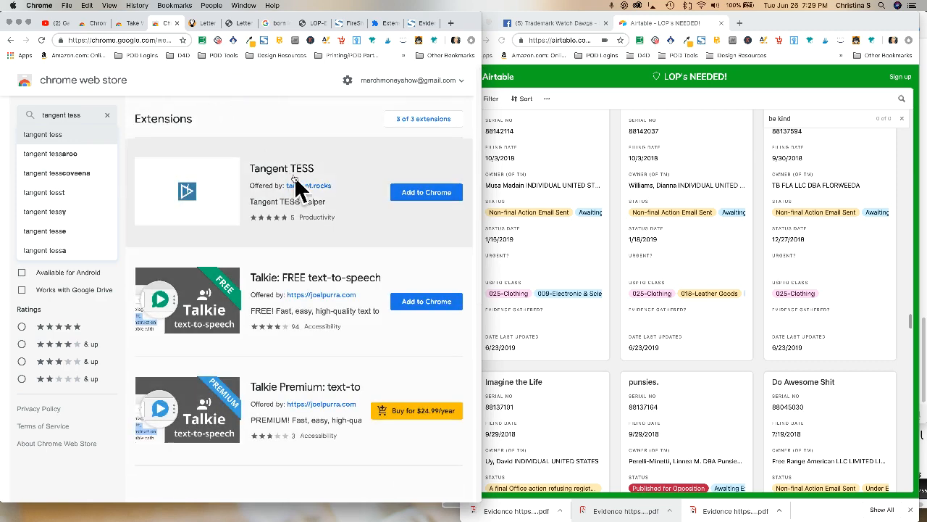
Add the Tangent TESS extension to Chrome and dismiss the installation notice
click(426, 195)
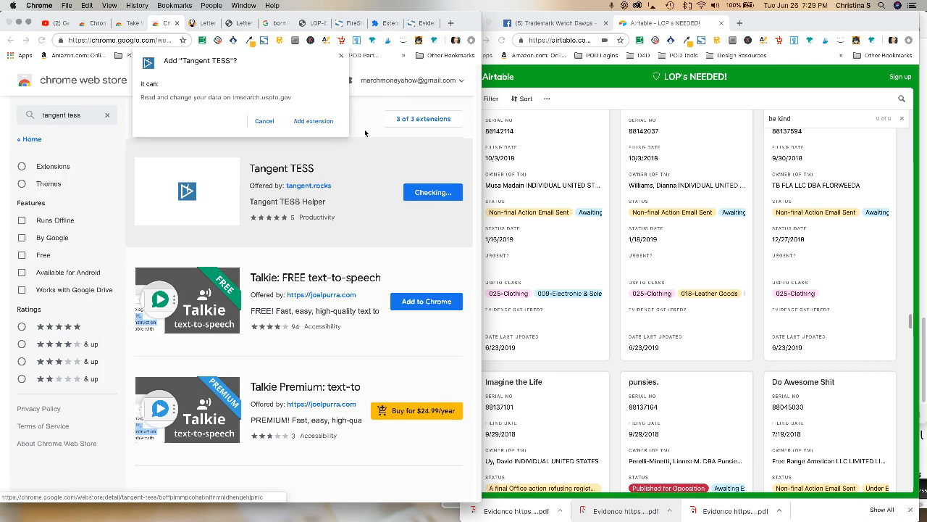
click(316, 122)
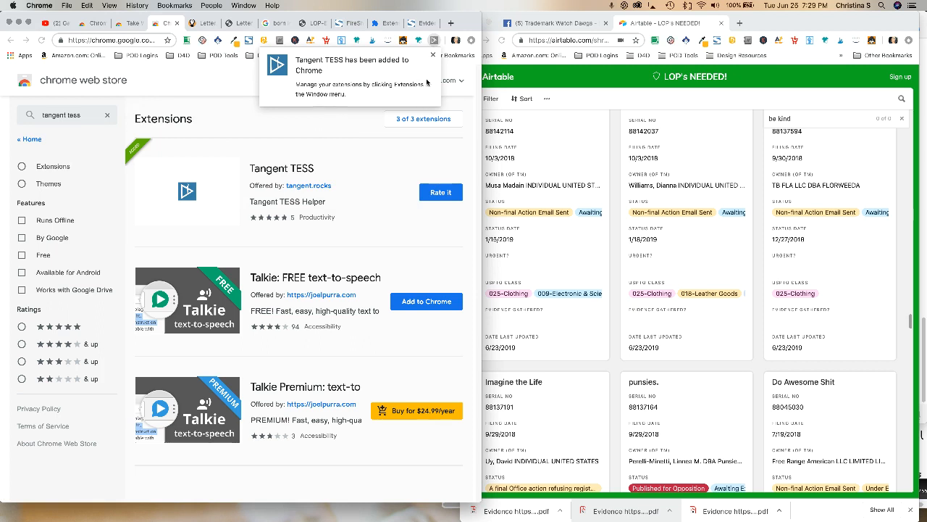
click(433, 55)
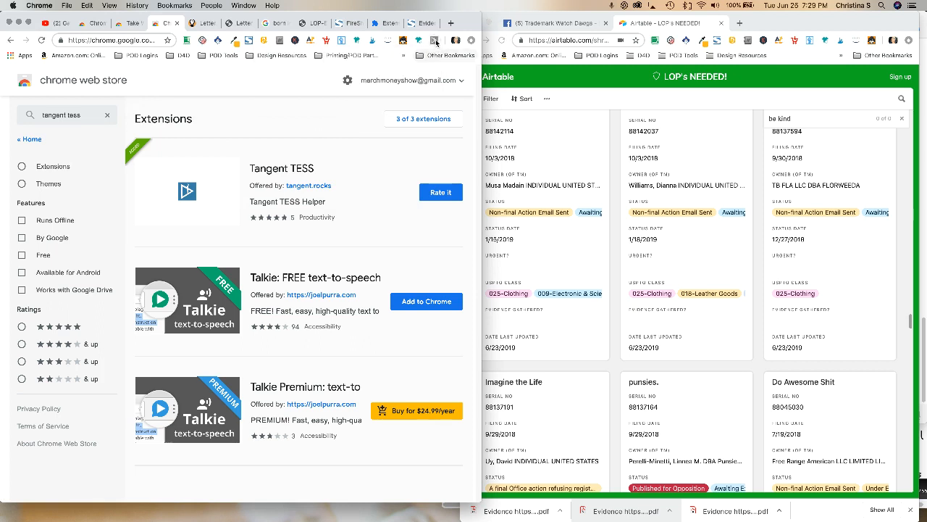
Open the Tangent TESS store page and the TESS Trademark Search page from the extension's options
right_click(434, 40)
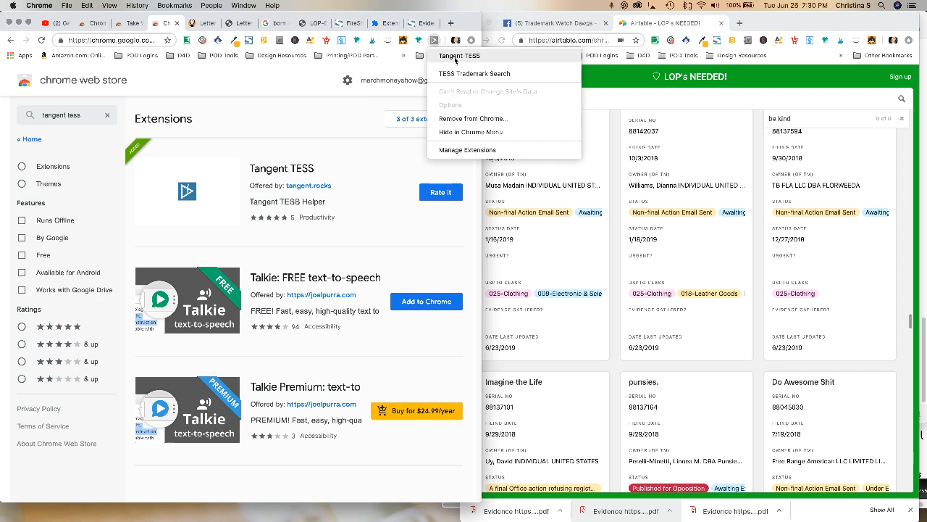
click(459, 58)
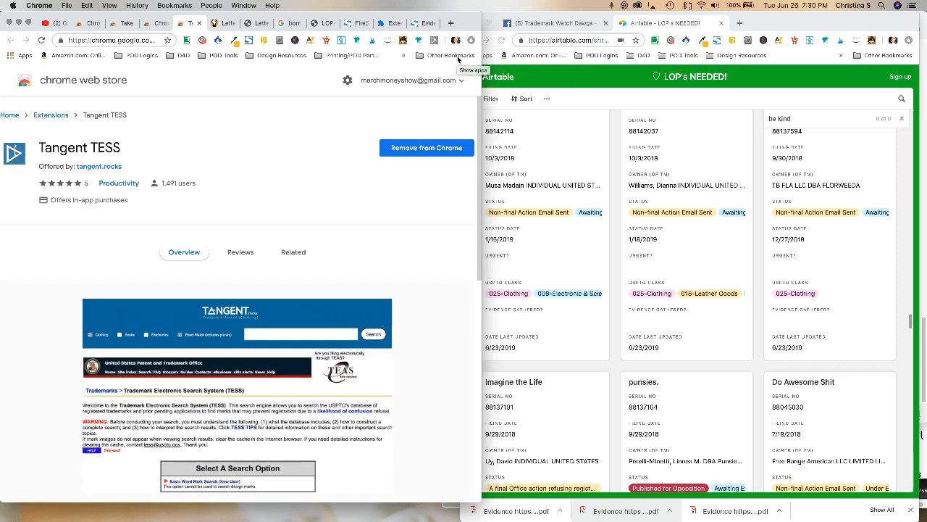
right_click(435, 40)
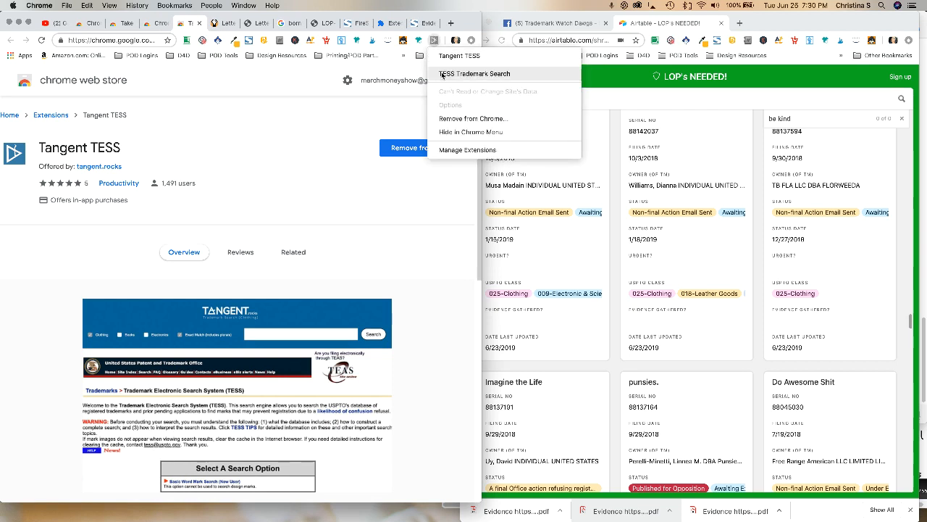
click(442, 74)
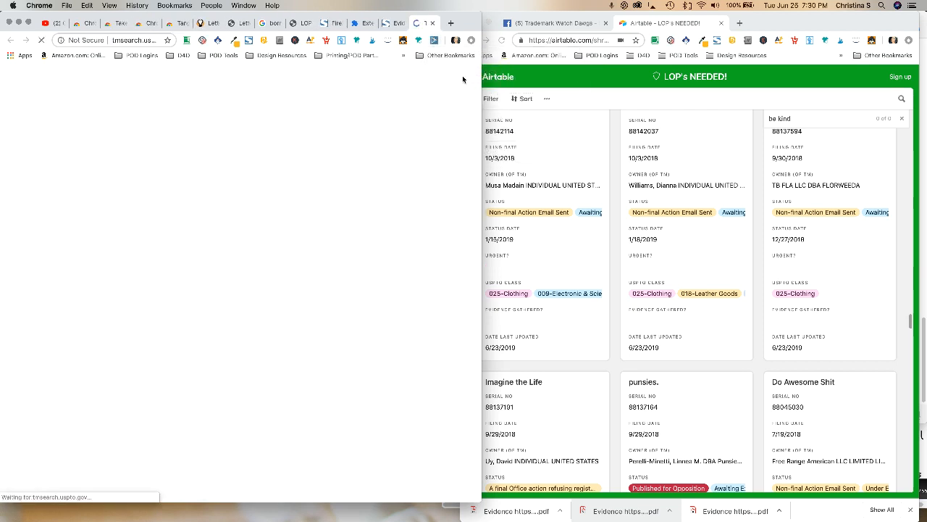
Widen the TESS search window to look over its search options, and browse the LOP's NEEDED list in Airtable
right_click(433, 40)
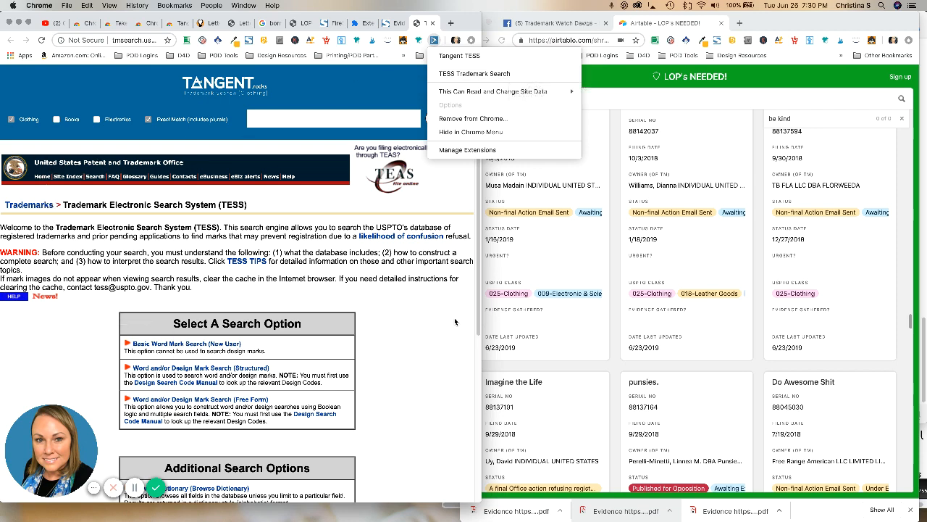
click(495, 329)
drag(481, 328, 898, 323)
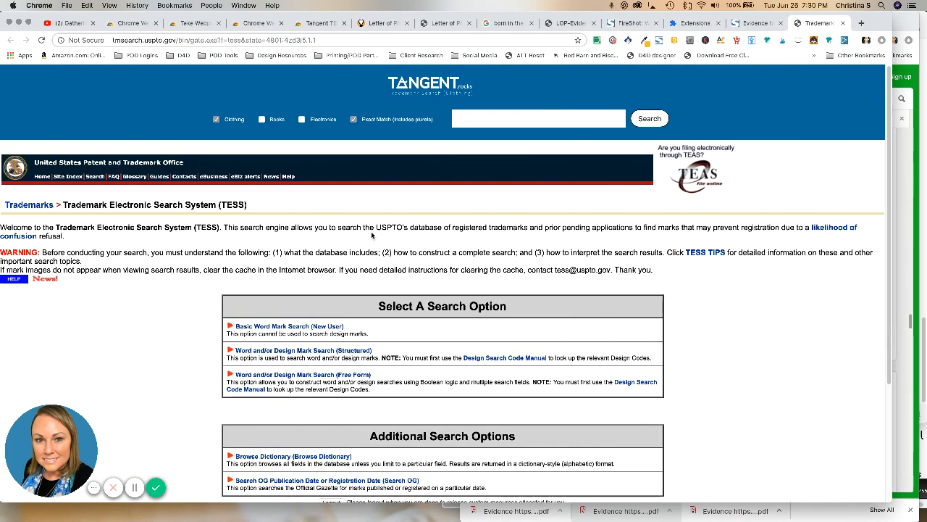
scroll(372, 235, down, 3)
scroll(434, 196, up, 3)
click(915, 22)
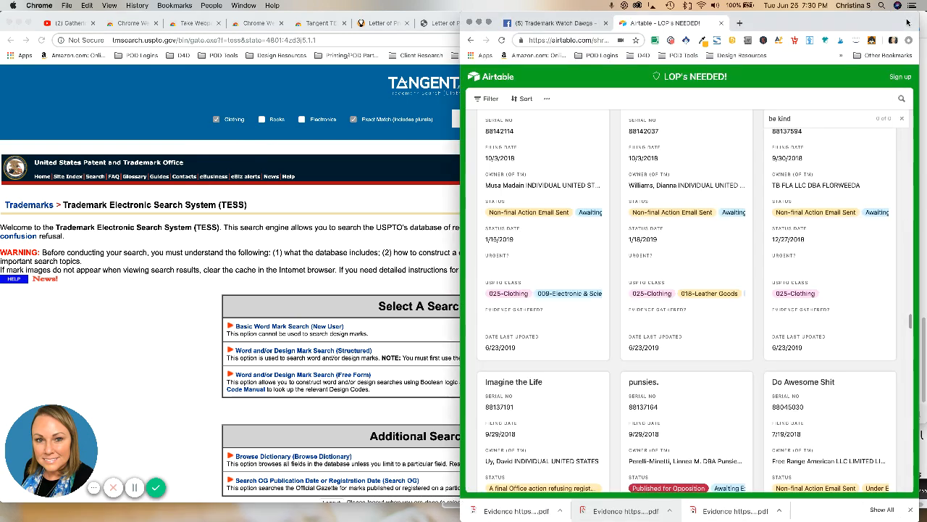
scroll(734, 165, up, 5)
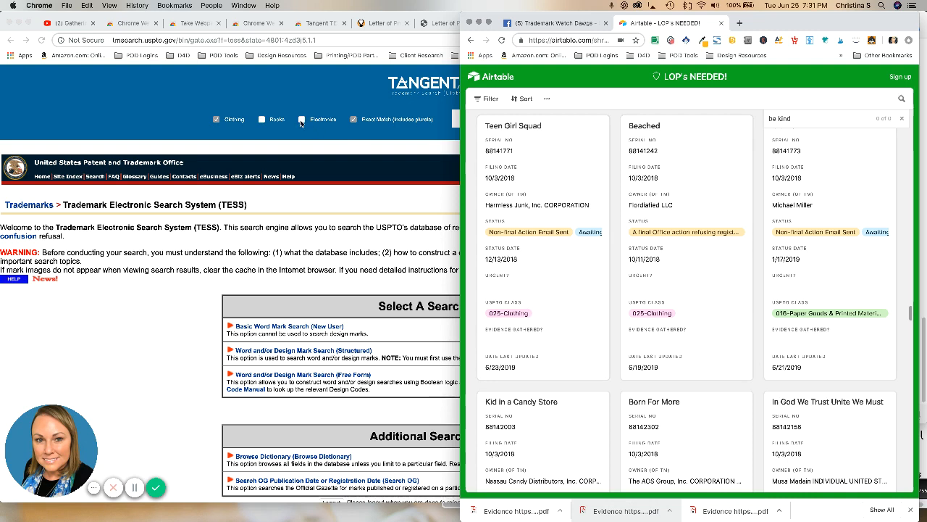
Search trademarks for "born in the usa" with the Tangent search bar, keeping the Clothing and Exact Match filters
click(454, 123)
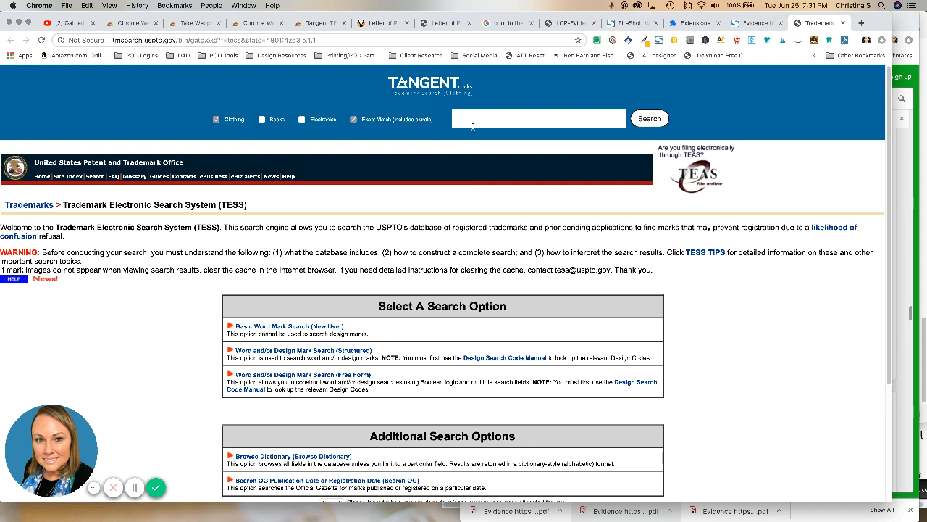
text(born in the )
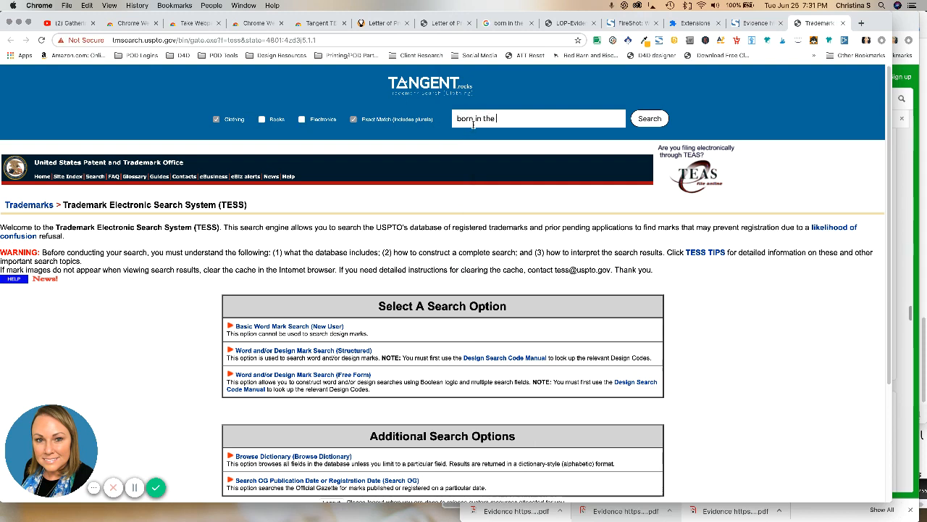
text(usa)
key(Return)
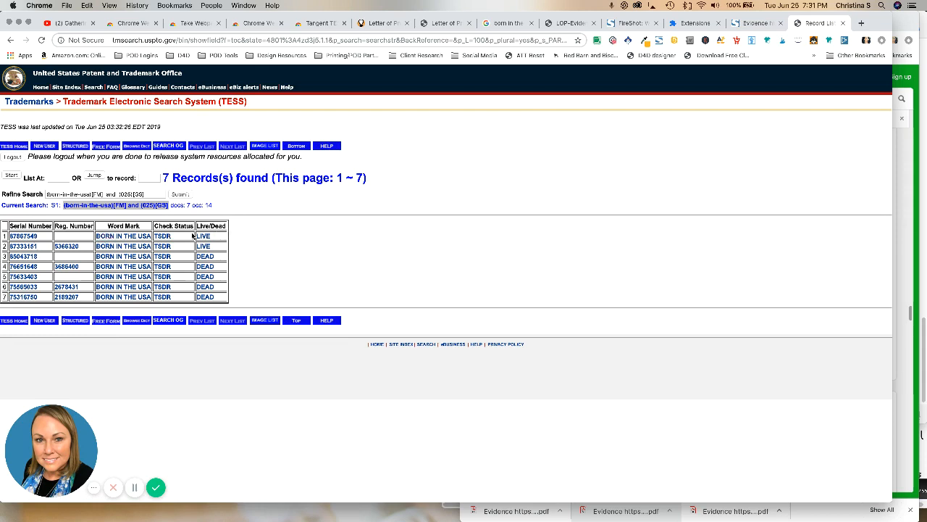
Run a Basic Word Mark Search limited to live marks for "born in the usa" and review the record list
click(10, 40)
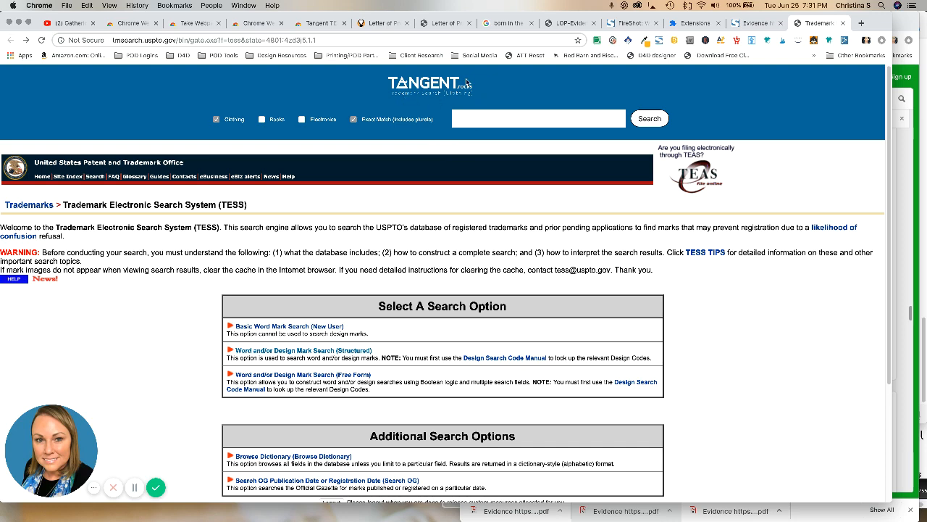
click(334, 328)
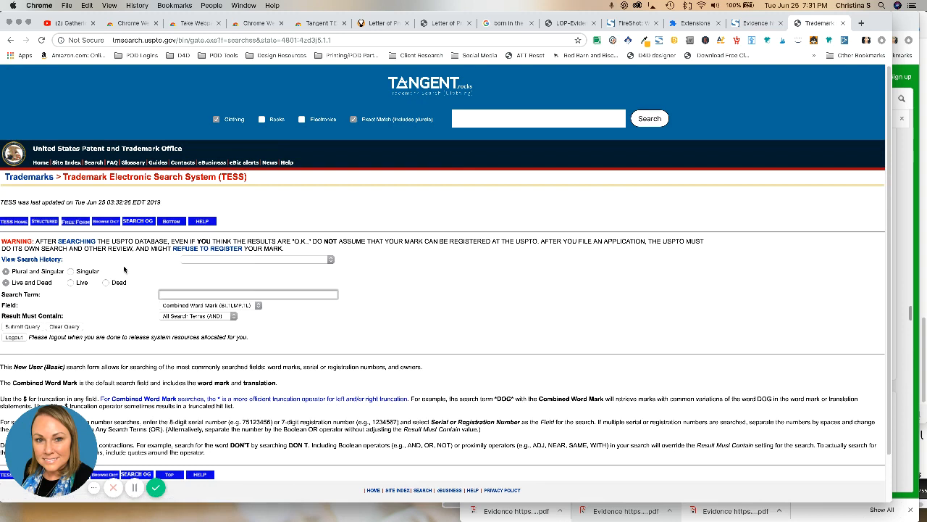
click(71, 282)
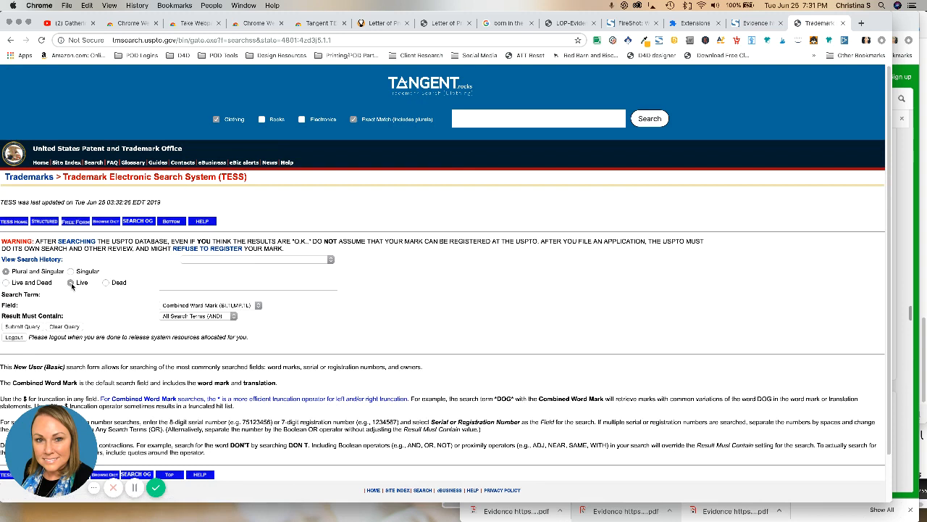
click(193, 294)
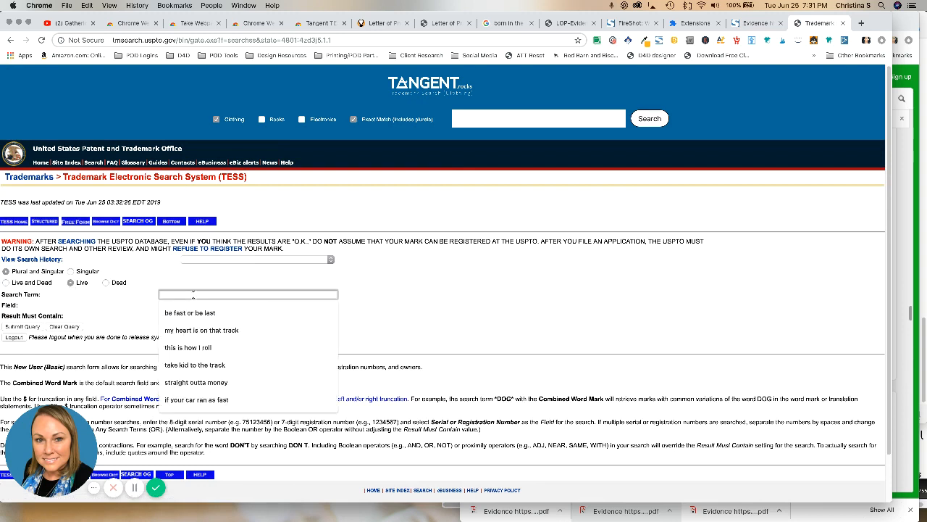
text(born in the us)
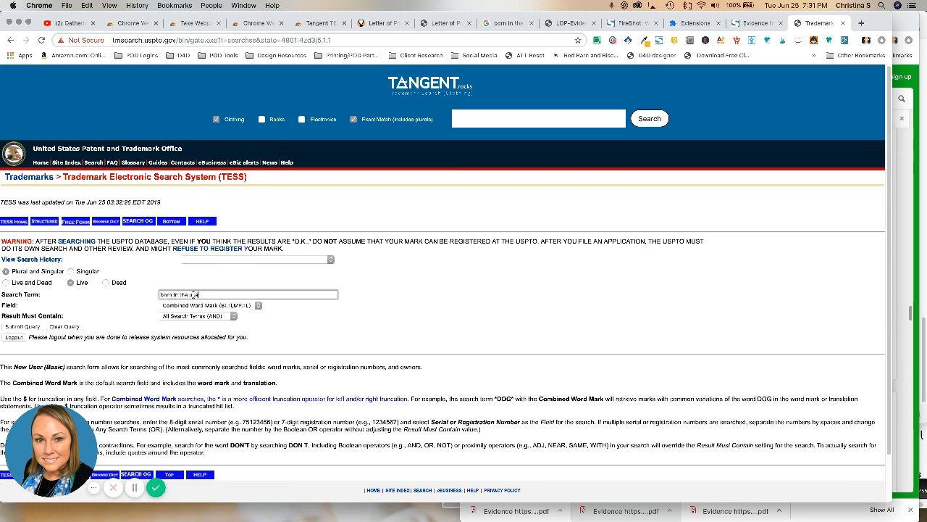
key(Return)
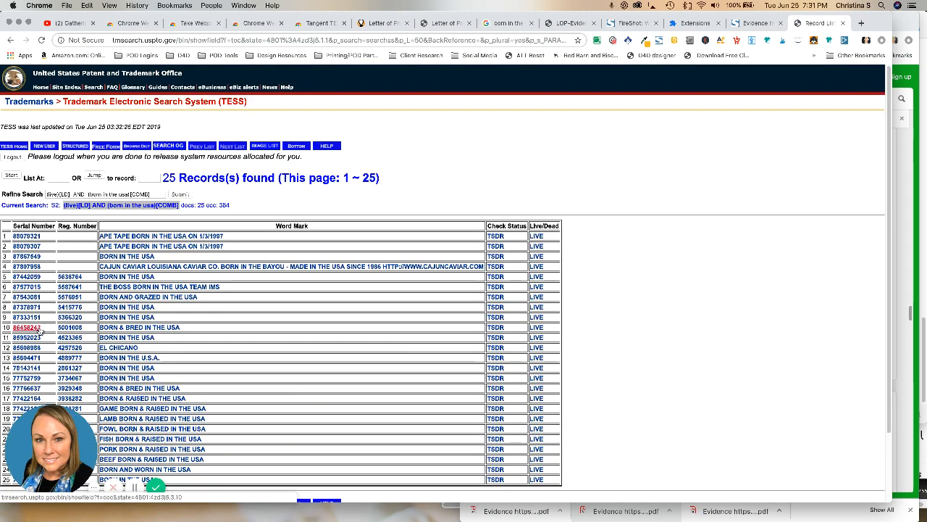
scroll(439, 317, down, 3)
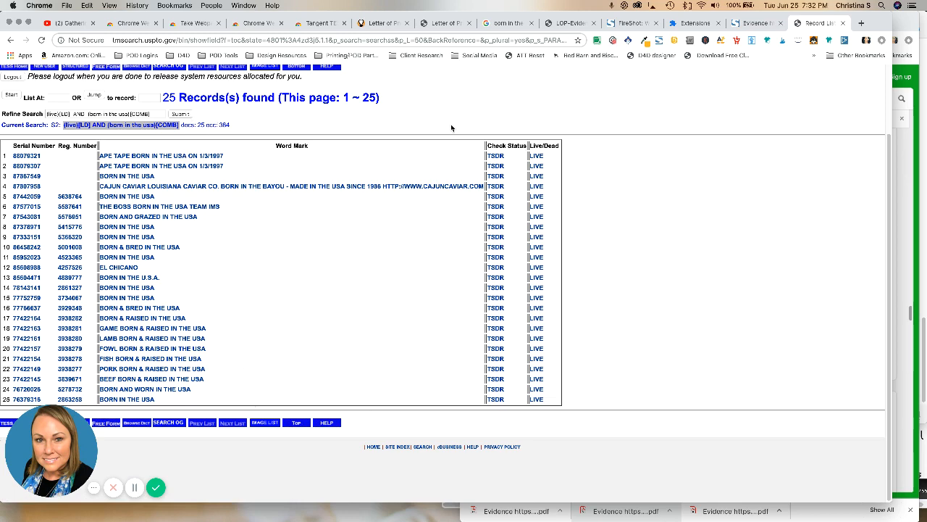
scroll(451, 127, up, 3)
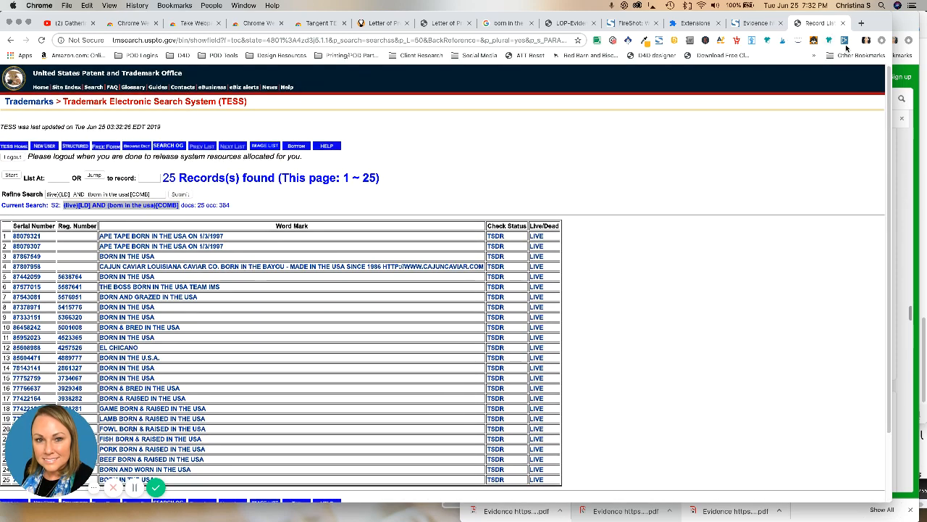
Leave the record list and revisit the FireShot and Tangent TESS extension pages in the Chrome Web Store
click(11, 40)
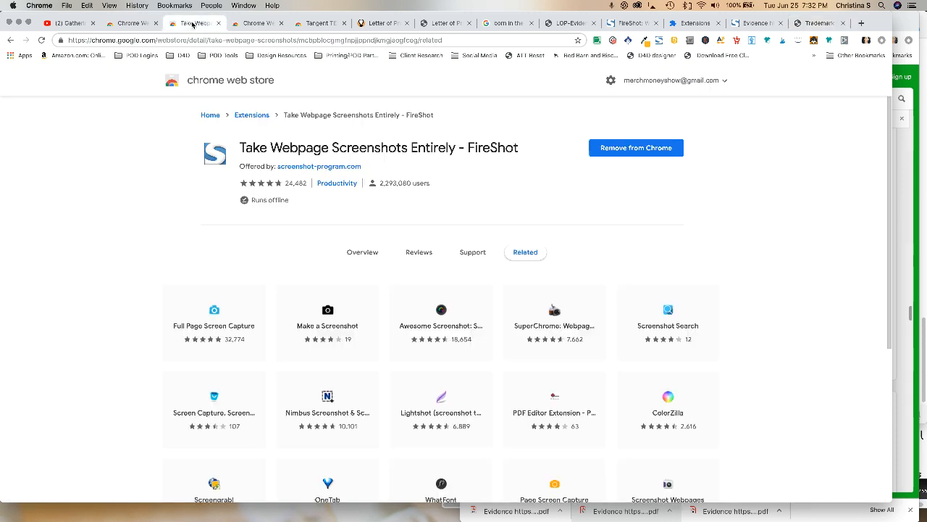
click(194, 23)
click(317, 22)
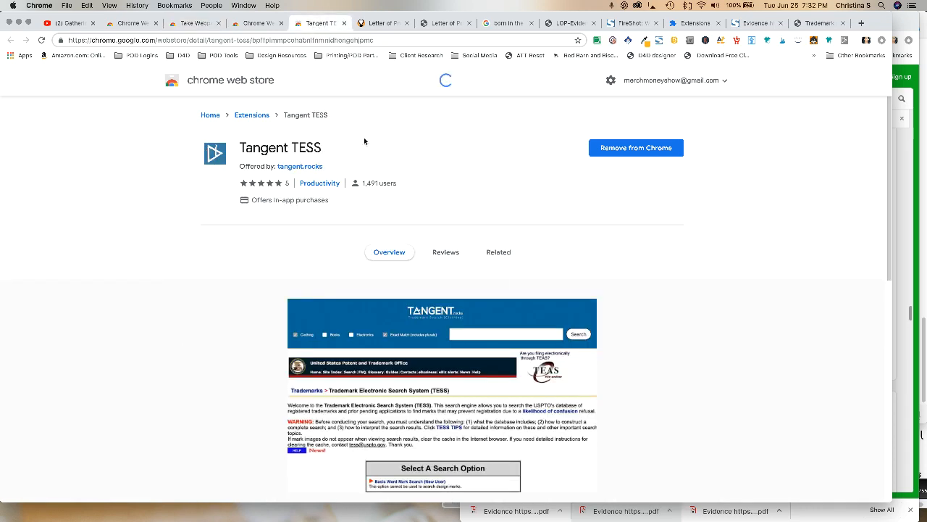